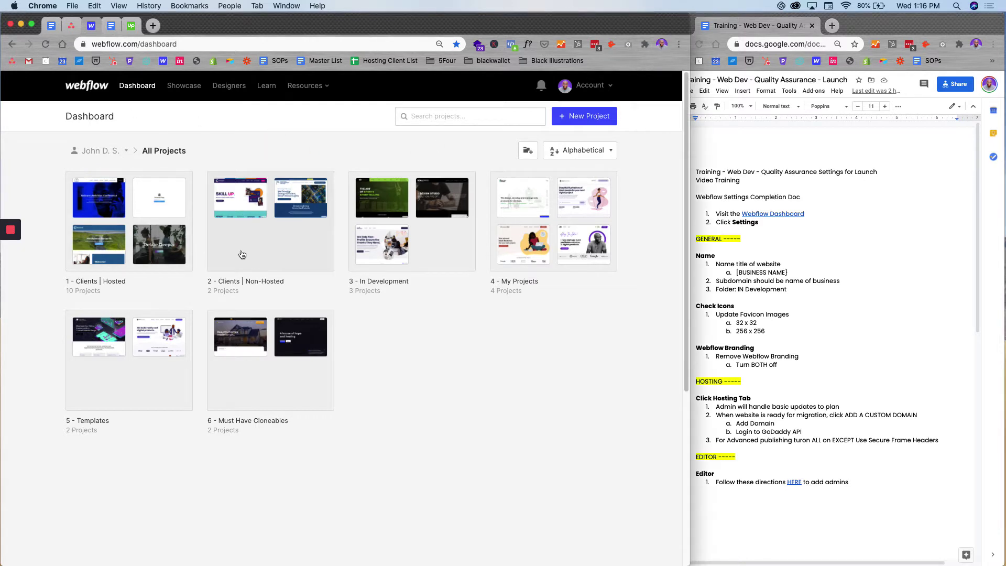
# - From the 4 - My Projects folder, open the 5Four Digital project's Settings via its card menu
pyautogui.click(553, 246)
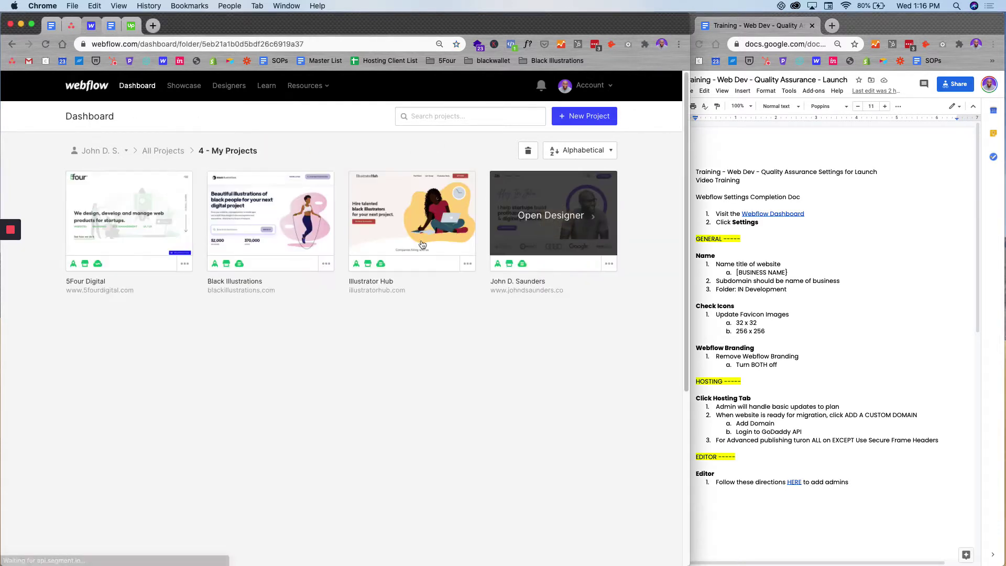
pyautogui.click(186, 264)
pyautogui.click(150, 259)
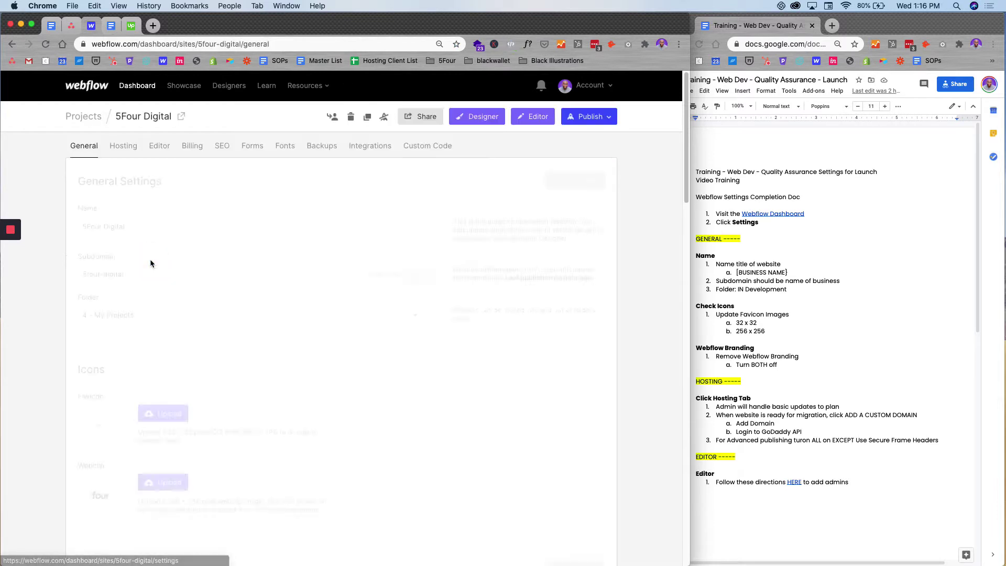
pyautogui.click(134, 231)
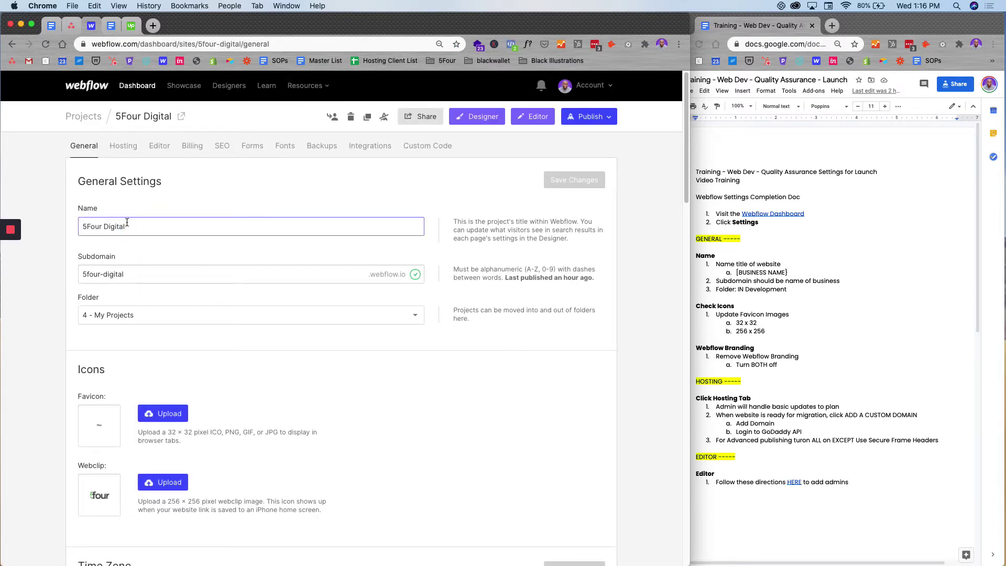
pyautogui.click(152, 274)
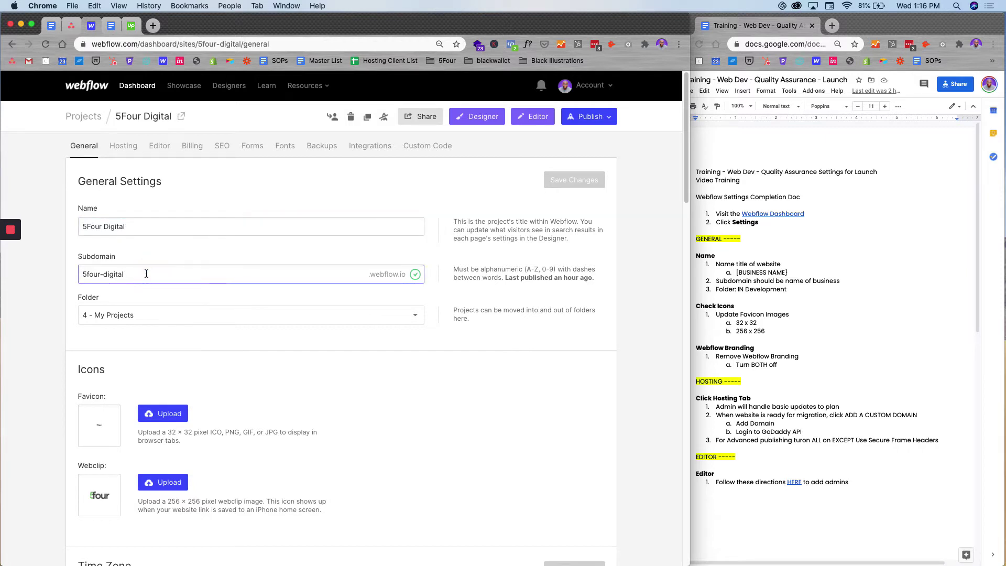
pyautogui.click(147, 315)
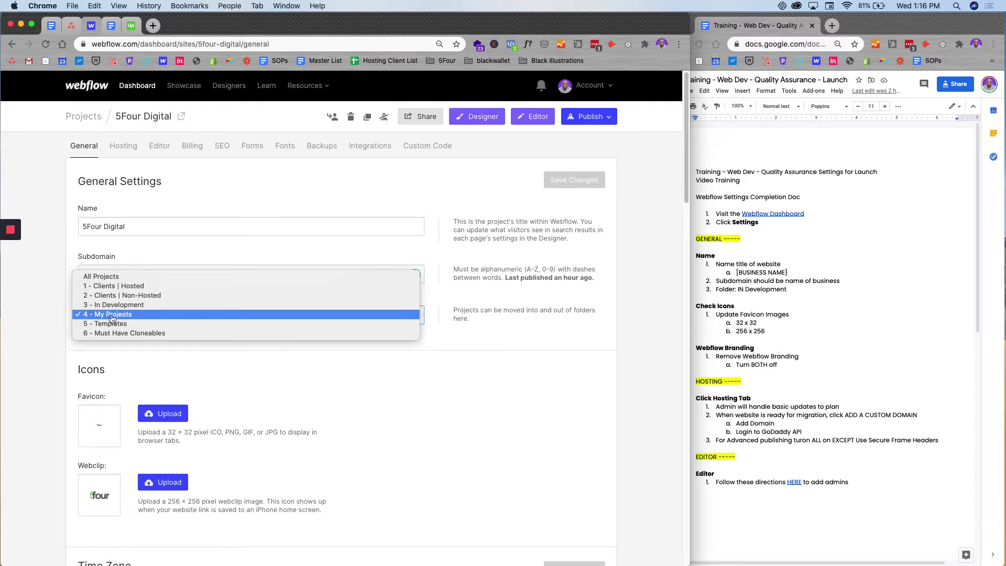
pyautogui.click(40, 271)
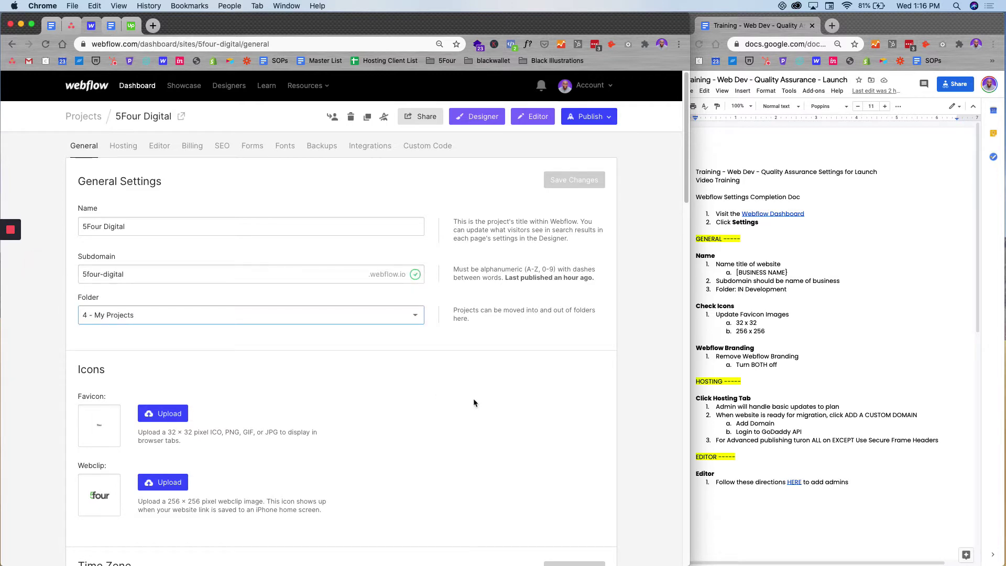
pyautogui.scroll(-3, 474, 387)
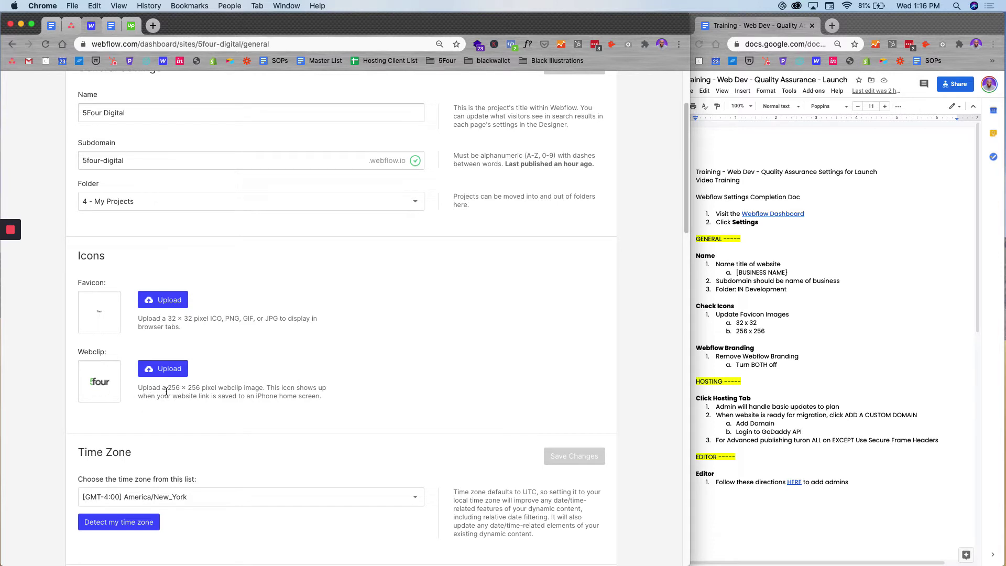
# - Set the project time zone to the detected America/New_York and save it
pyautogui.scroll(-3, 187, 380)
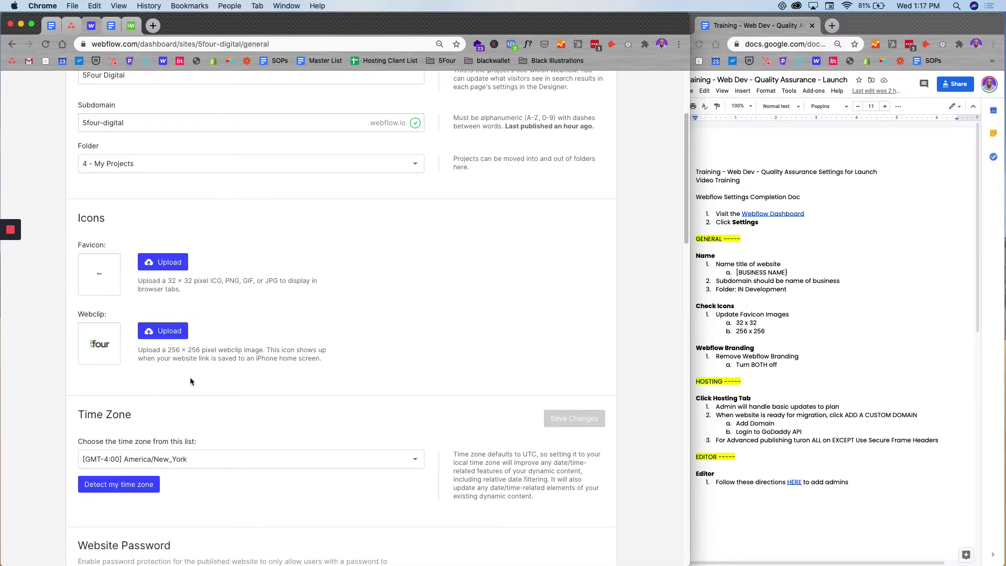
pyautogui.click(332, 468)
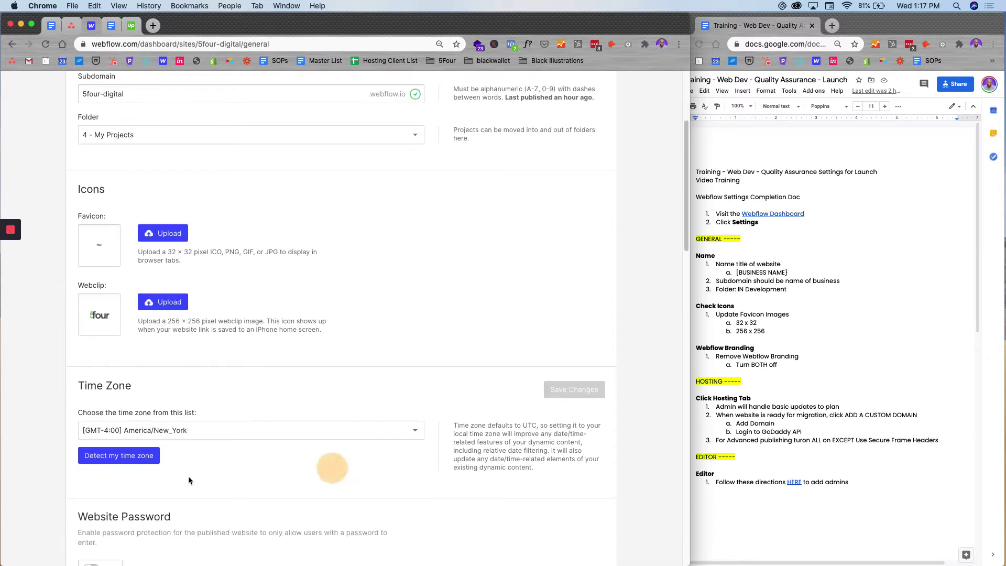
pyautogui.click(136, 455)
pyautogui.click(581, 388)
# - Review the rest of the General settings, then go to the Hosting tab
pyautogui.scroll(-10, 291, 368)
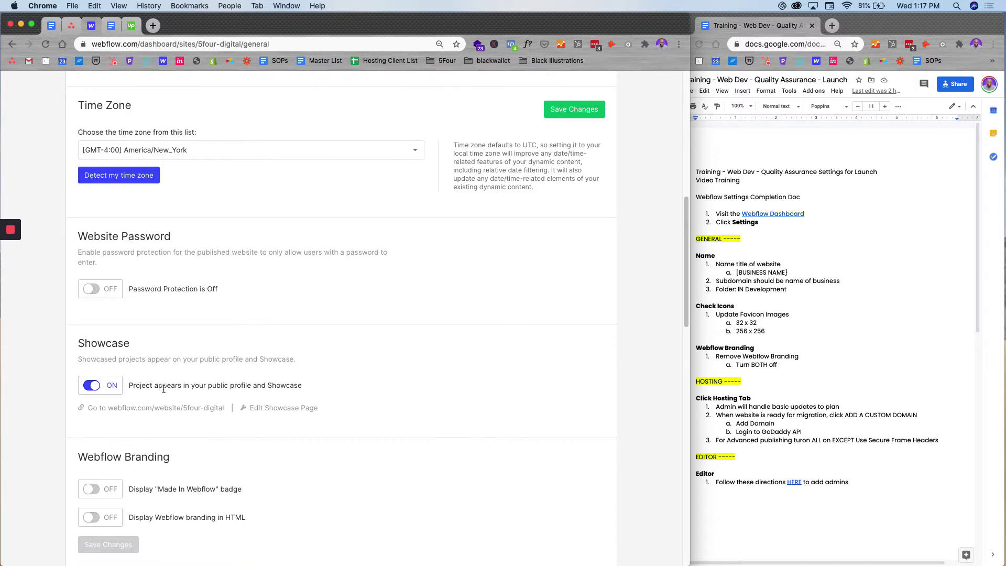
pyautogui.scroll(-3, 120, 424)
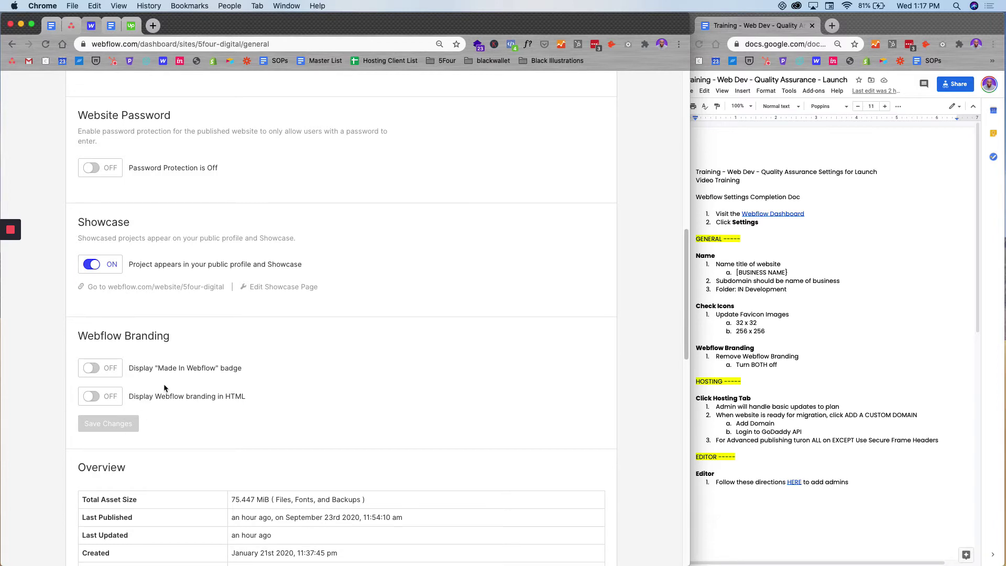
pyautogui.scroll(-15, 145, 414)
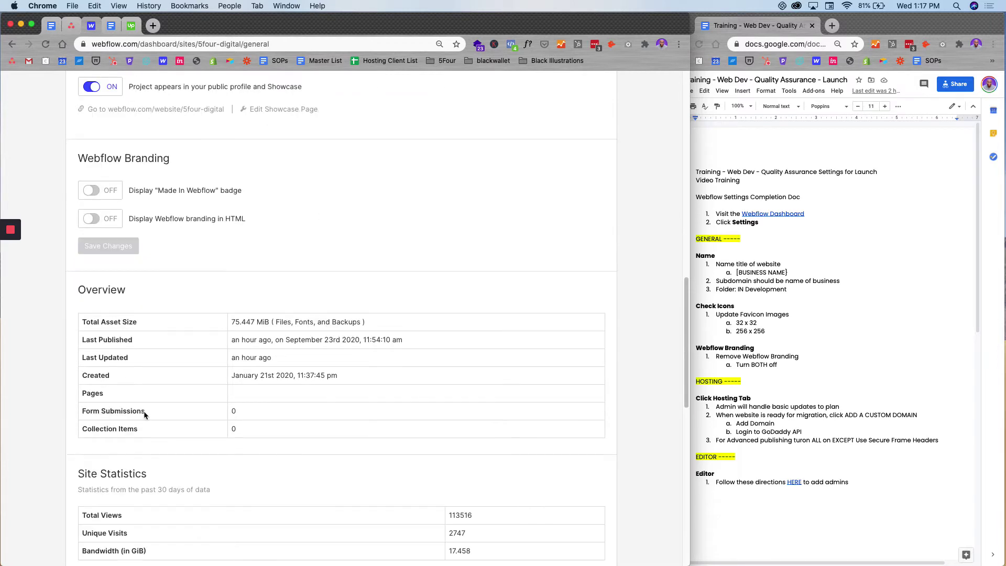
pyautogui.scroll(20, 144, 411)
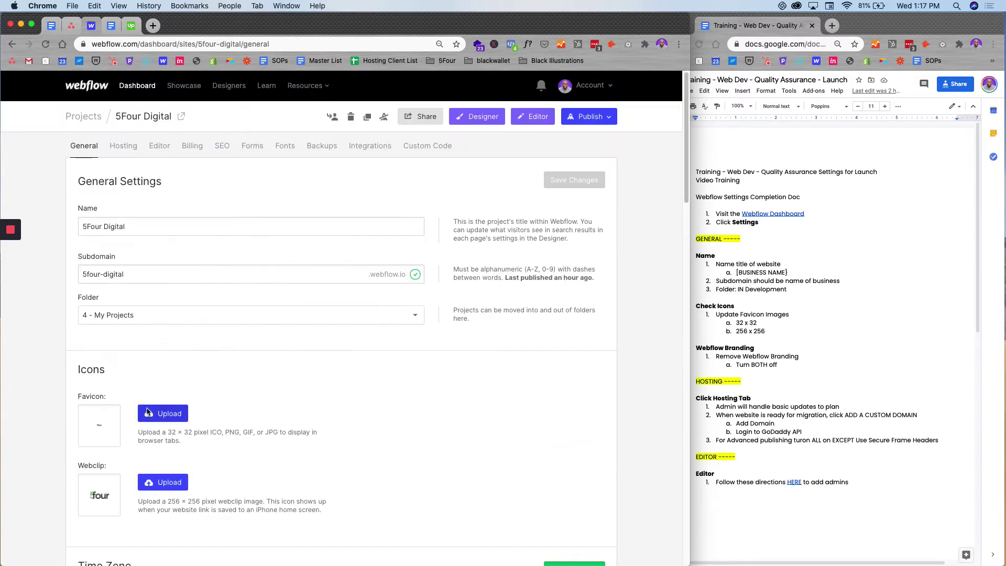
pyautogui.click(126, 156)
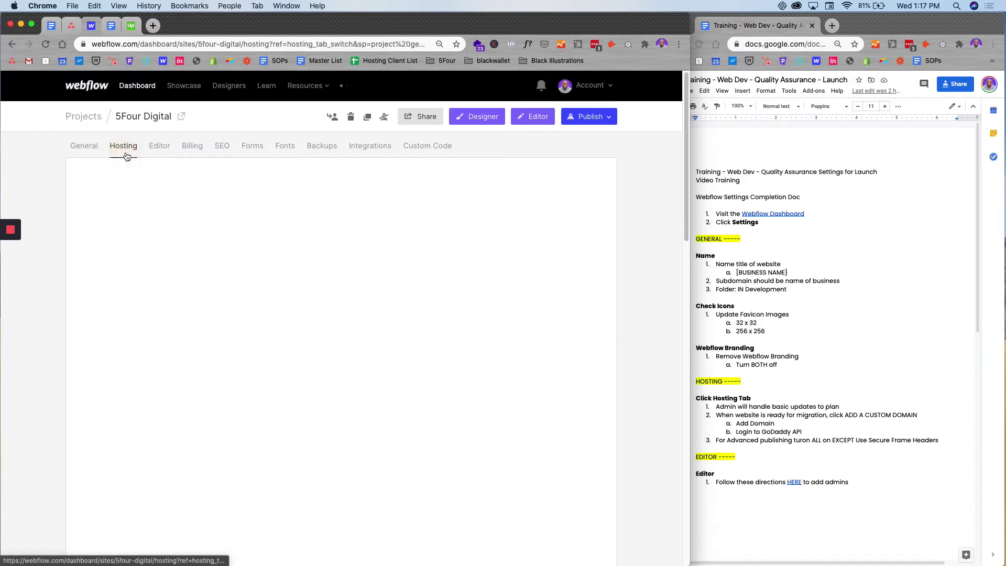
# - Start adding a custom domain and focus the domain name field, dismissing the past-domains list
pyautogui.scroll(-10, 219, 319)
pyautogui.scroll(-2, 219, 321)
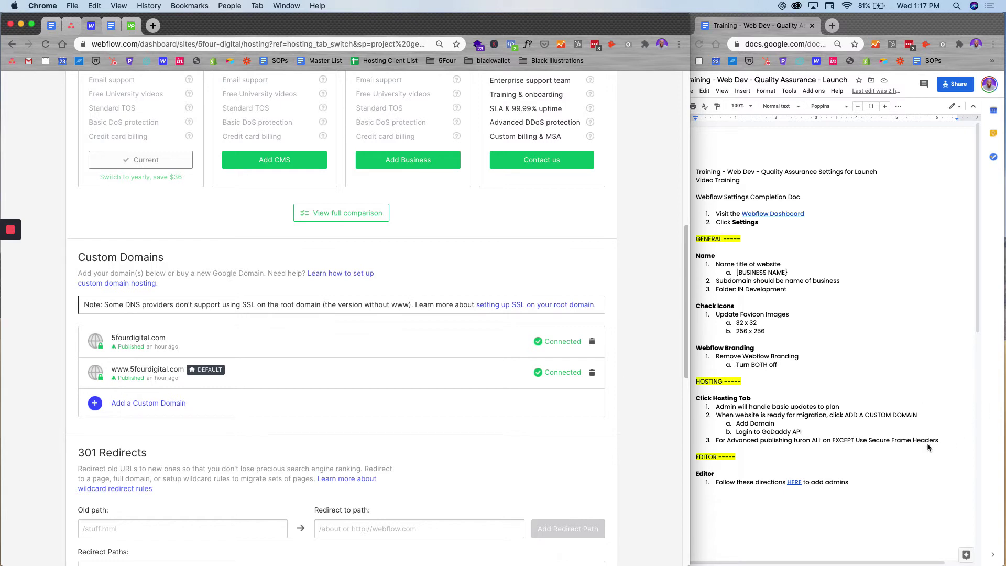
pyautogui.scroll(-2, 927, 446)
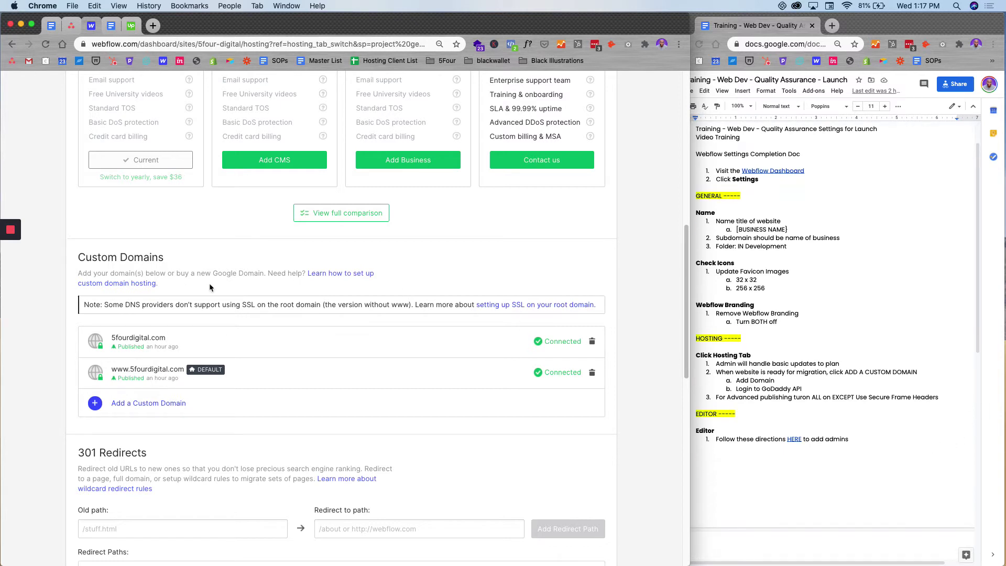
pyautogui.click(170, 404)
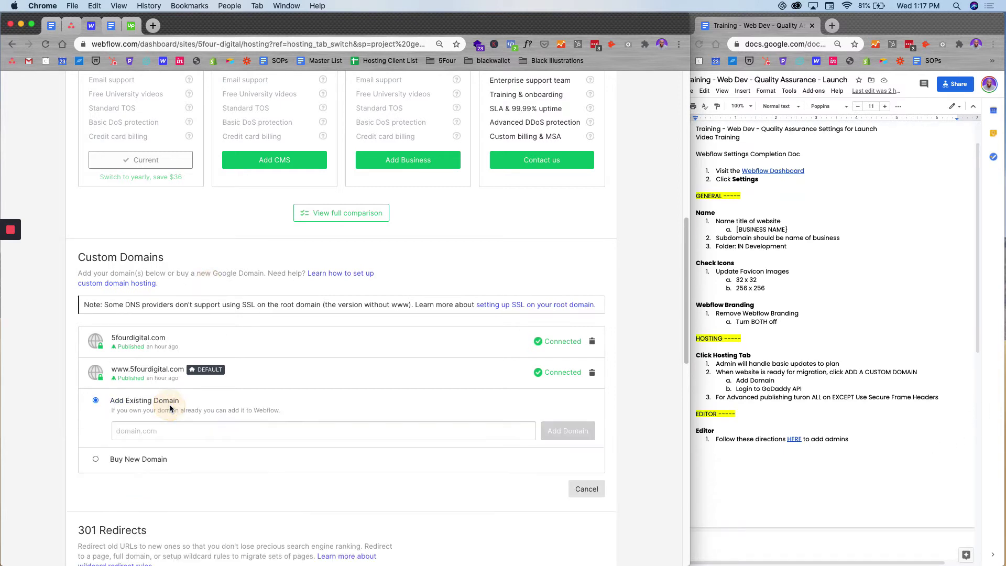
pyautogui.click(233, 427)
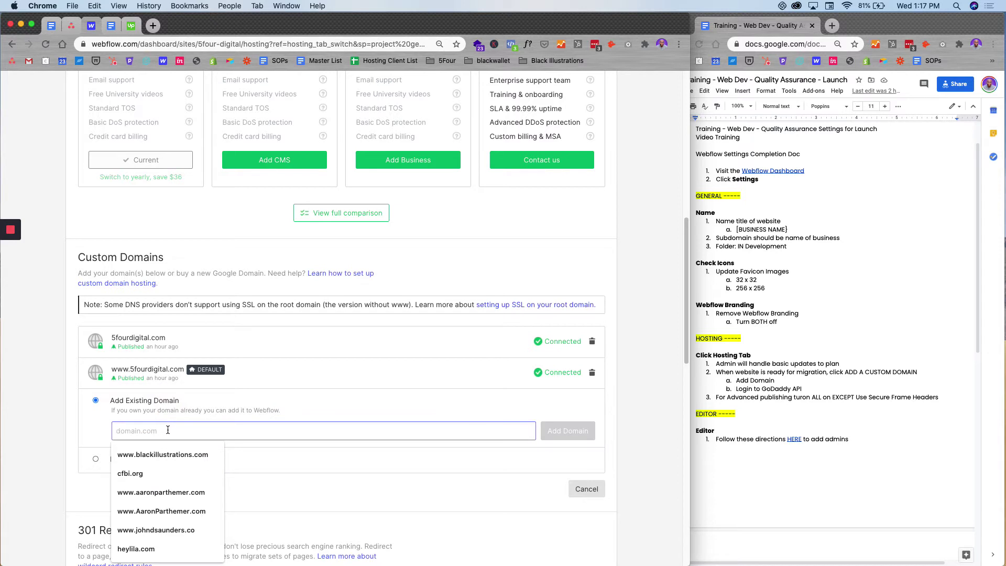
pyautogui.click(279, 408)
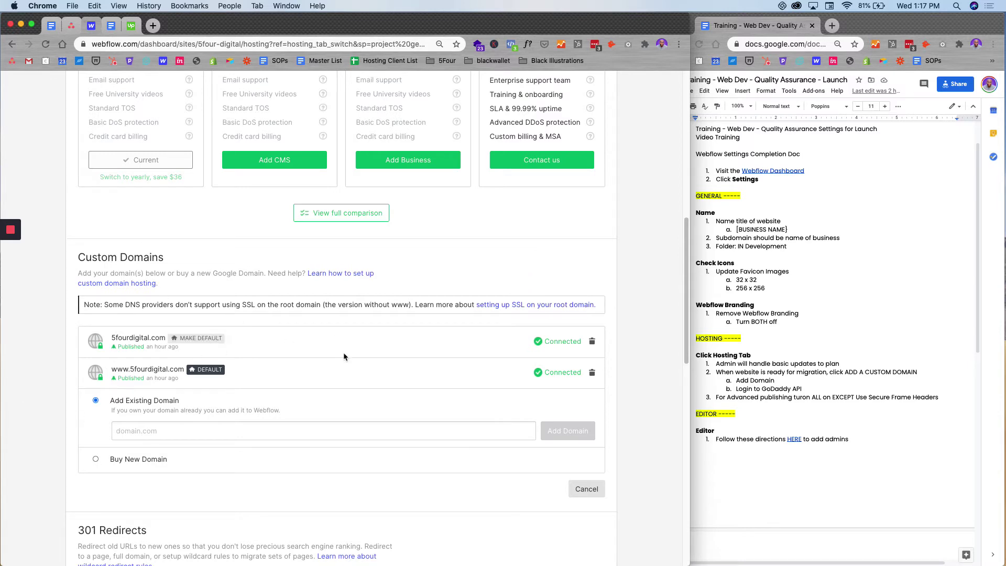
pyautogui.moveTo(218, 377)
# - Turn off Use Secure Frame Headers in Advanced Publishing Options and save
pyautogui.scroll(-5, 217, 377)
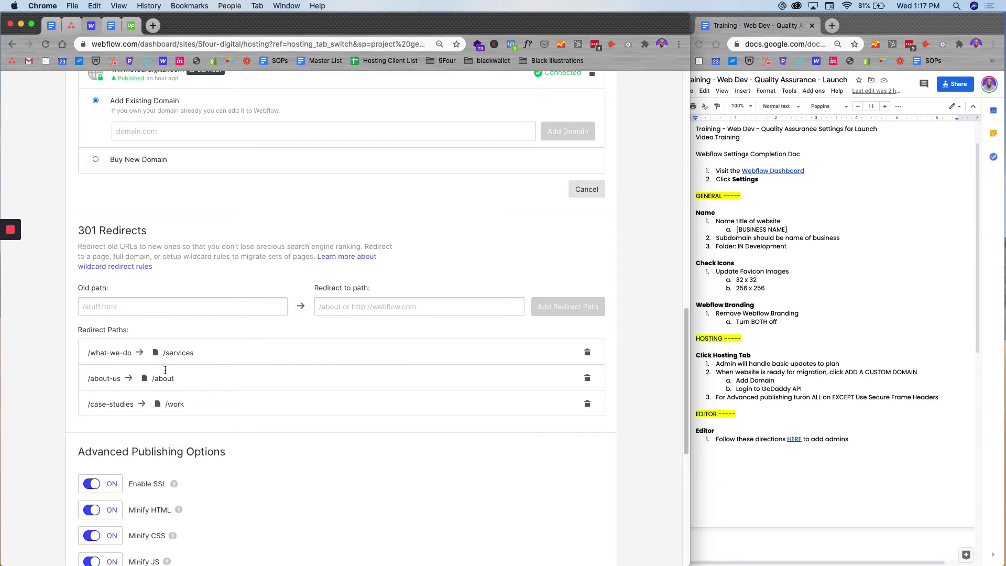
pyautogui.scroll(-2, 124, 363)
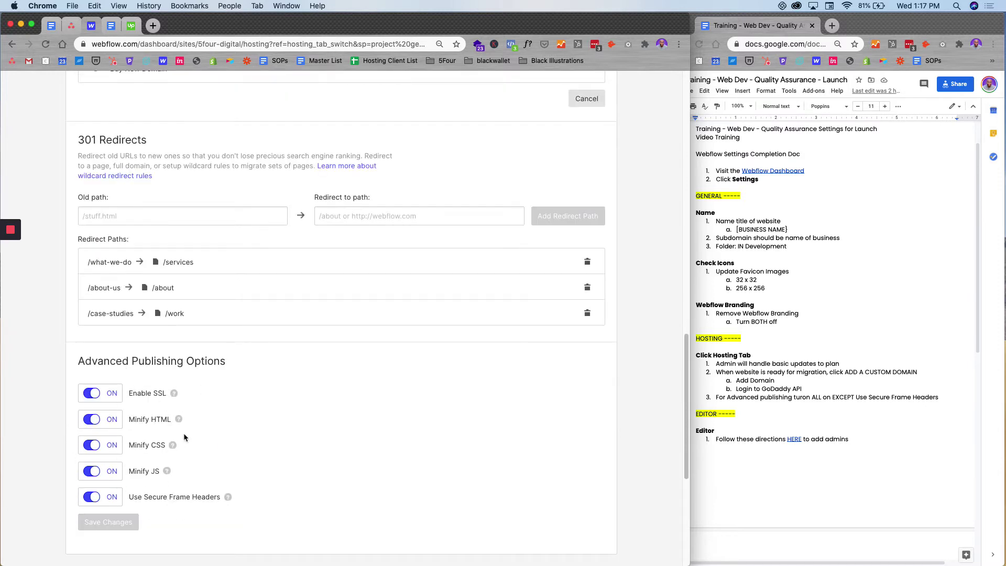
pyautogui.click(95, 501)
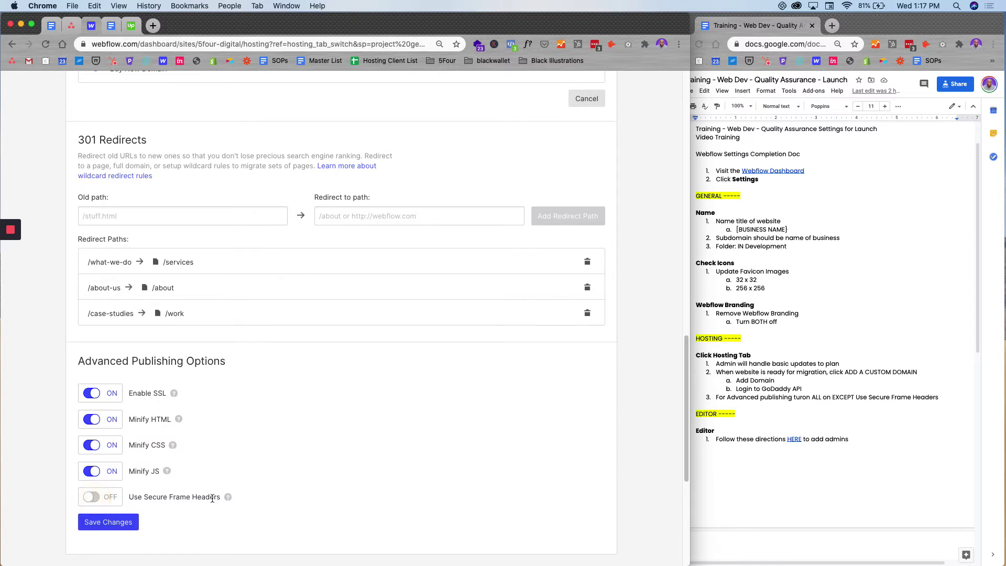
pyautogui.click(118, 525)
pyautogui.scroll(10, 569, 415)
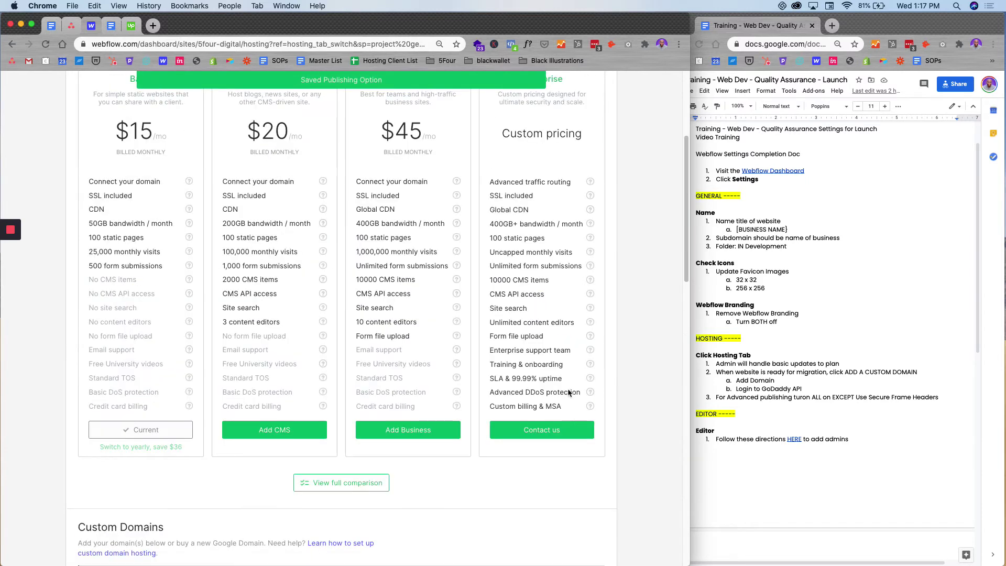
pyautogui.scroll(4, 569, 393)
# - Publish the site to its selected domains, check the QA checklist, then go to Editor settings
pyautogui.click(598, 121)
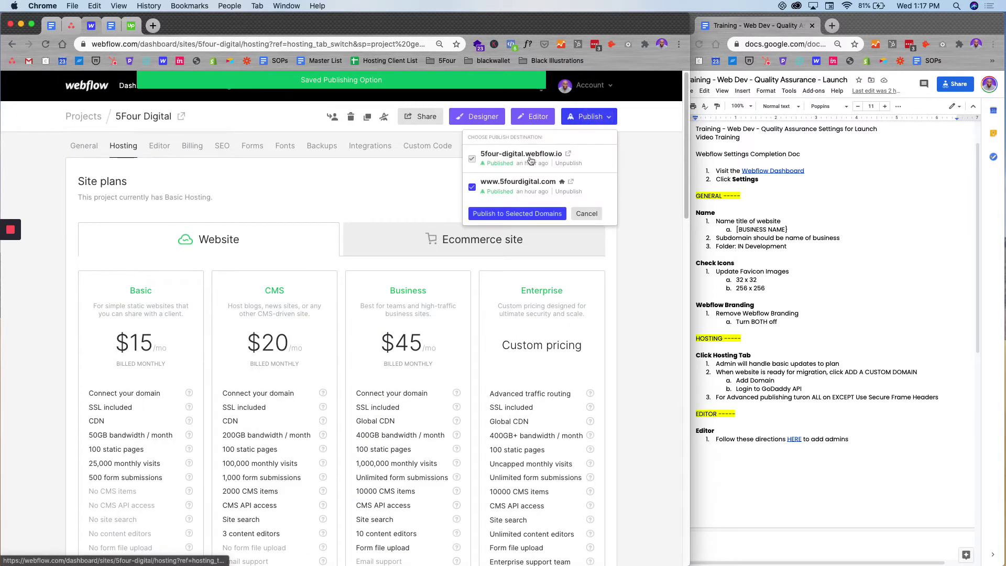
pyautogui.click(522, 213)
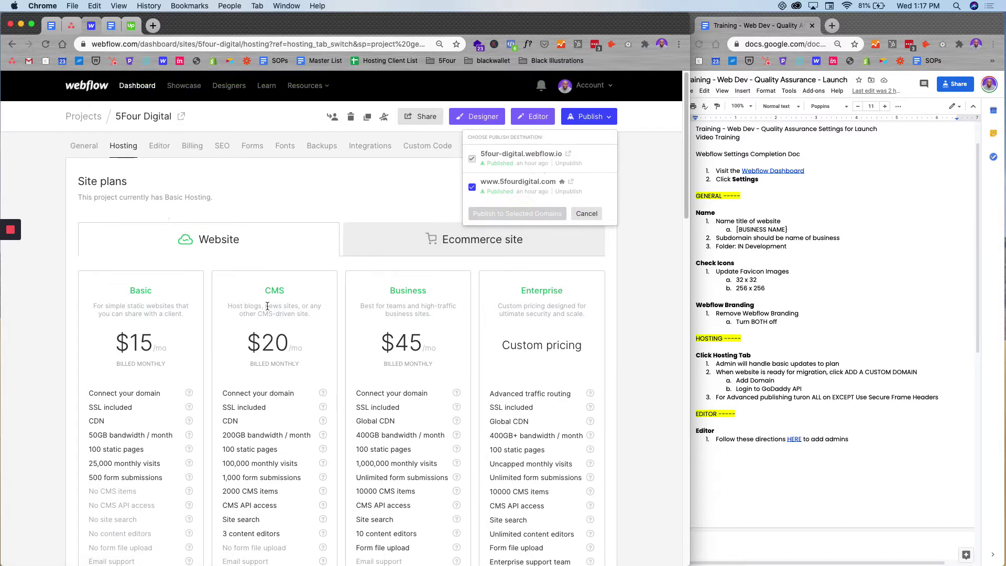
pyautogui.click(857, 408)
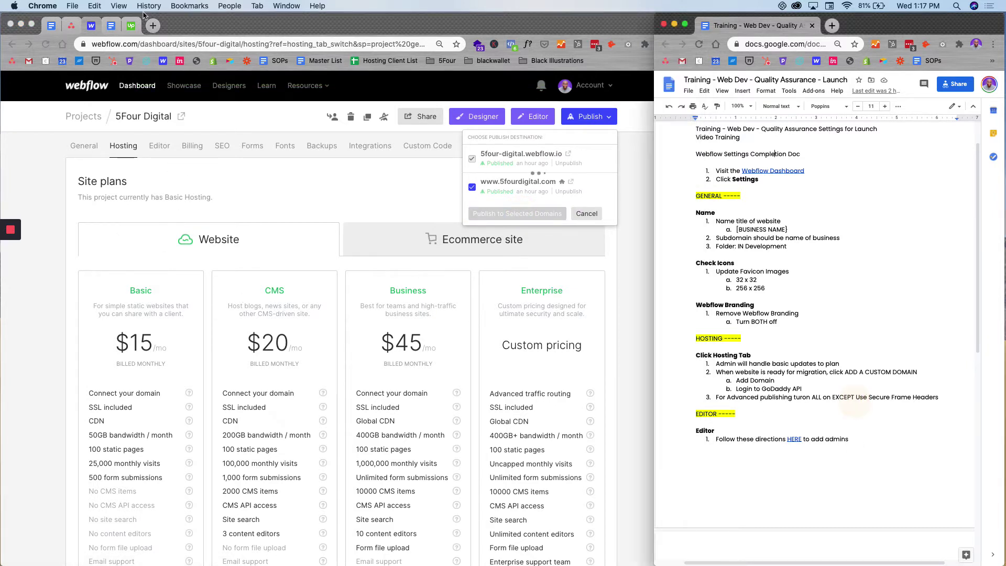
pyautogui.click(161, 144)
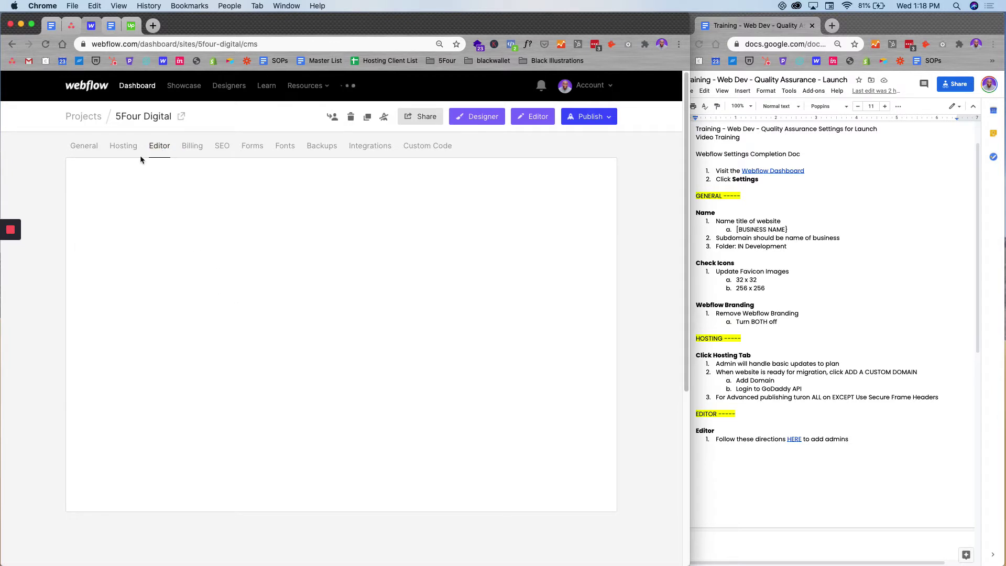
pyautogui.scroll(-5, 839, 405)
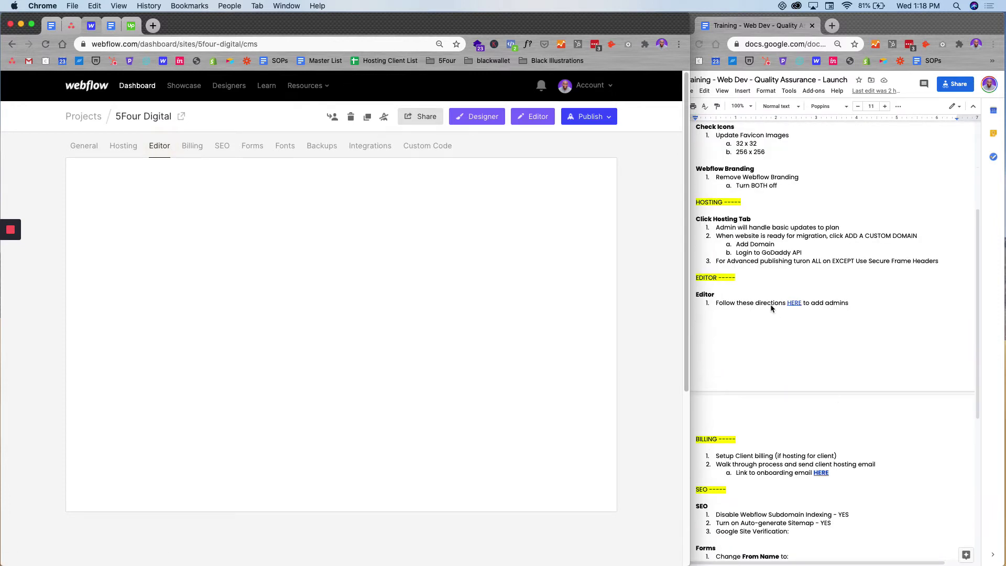
pyautogui.click(794, 304)
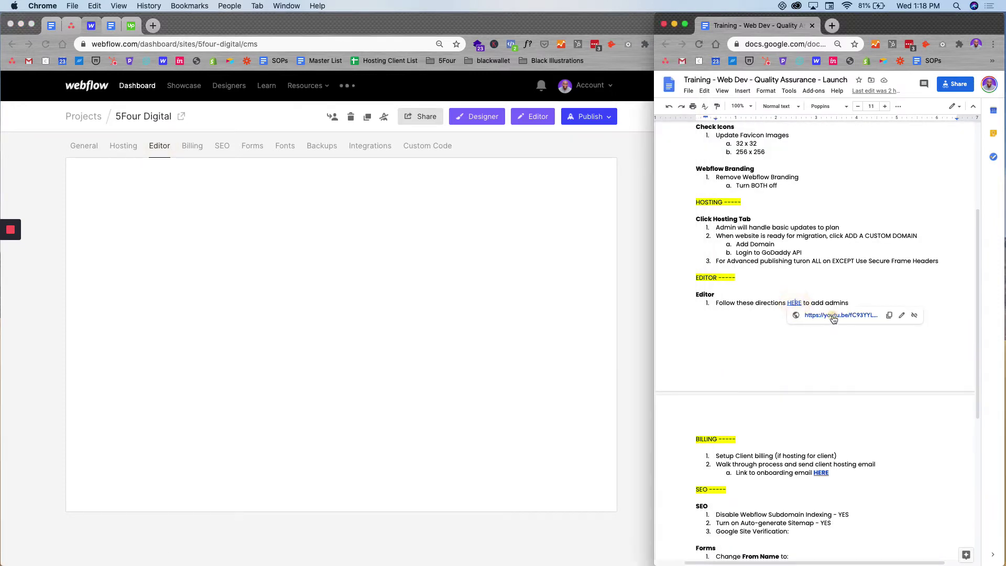
pyautogui.click(833, 316)
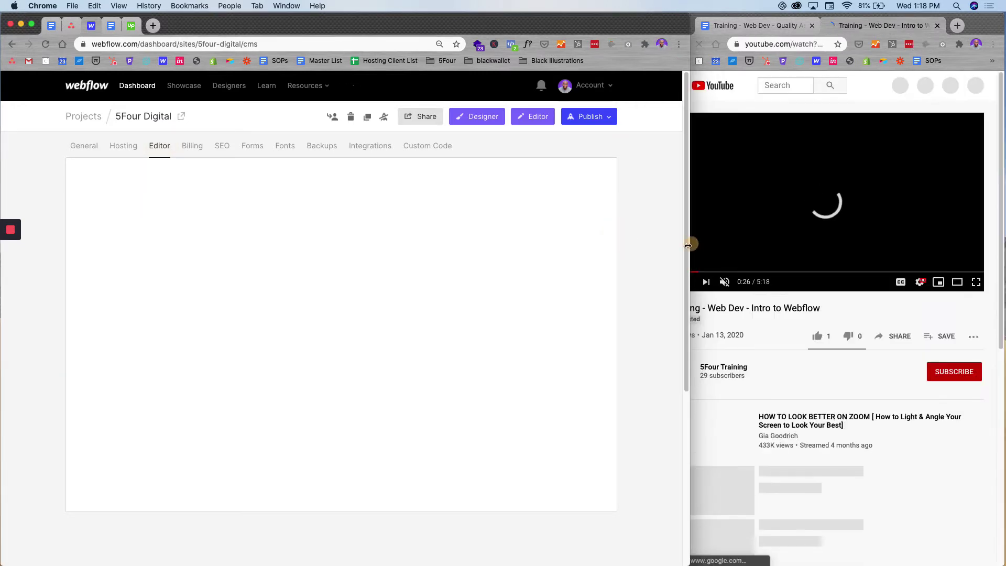
pyautogui.moveTo(685, 242); pyautogui.dragTo(653, 265)
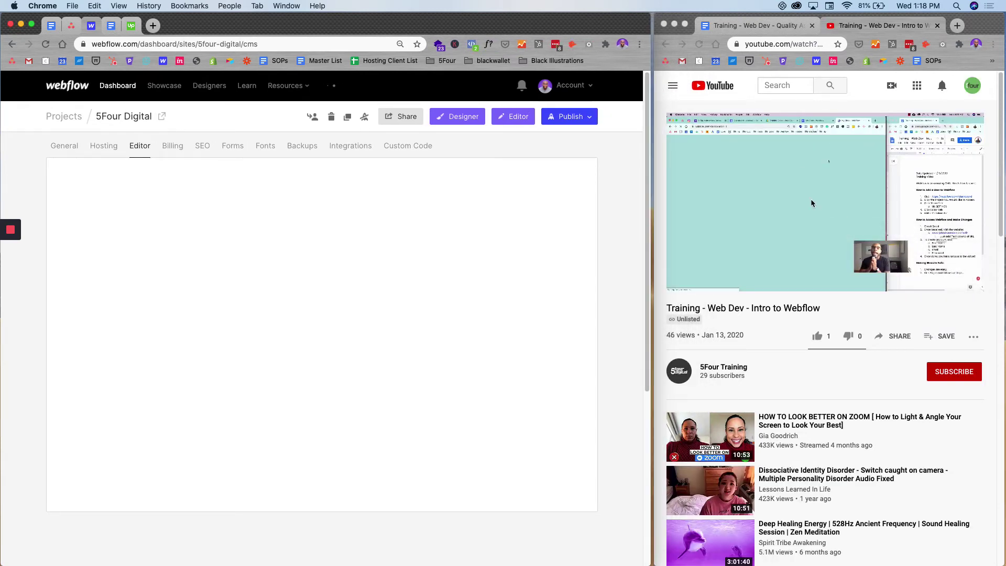
pyautogui.click(938, 25)
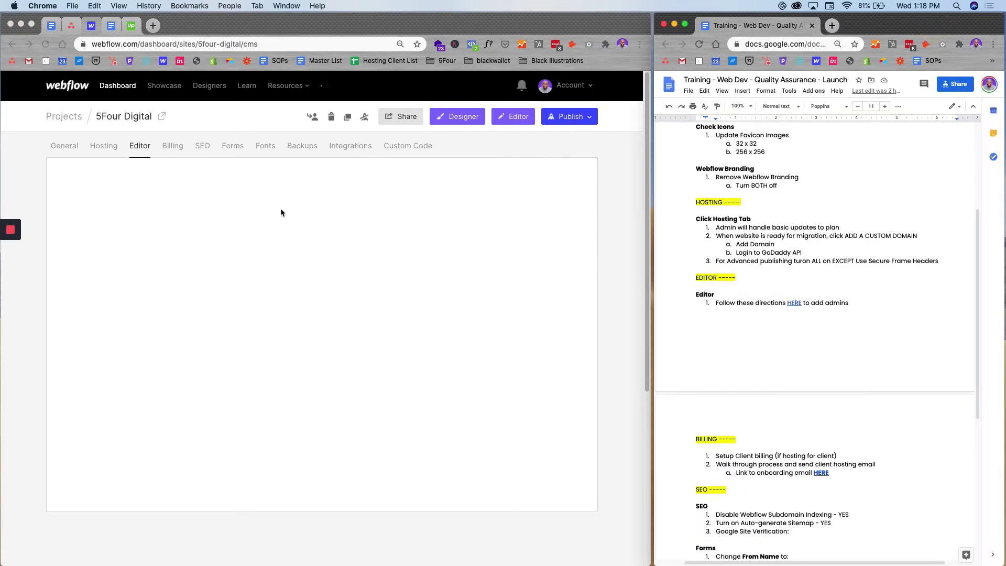
pyautogui.click(310, 222)
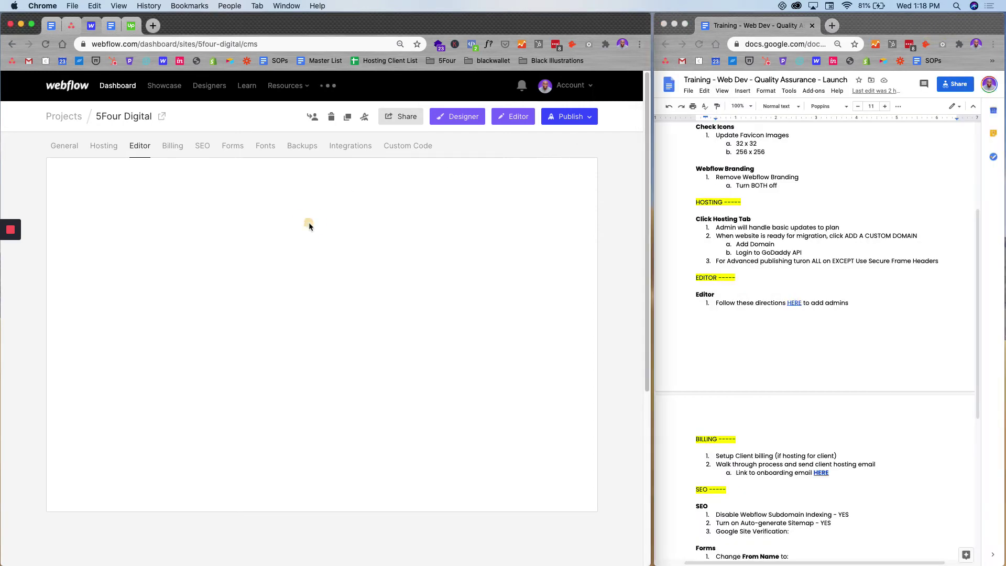
# - Reload Editor settings to show the sole Administrator collaborator and branding, then check the checklist
pyautogui.click(147, 150)
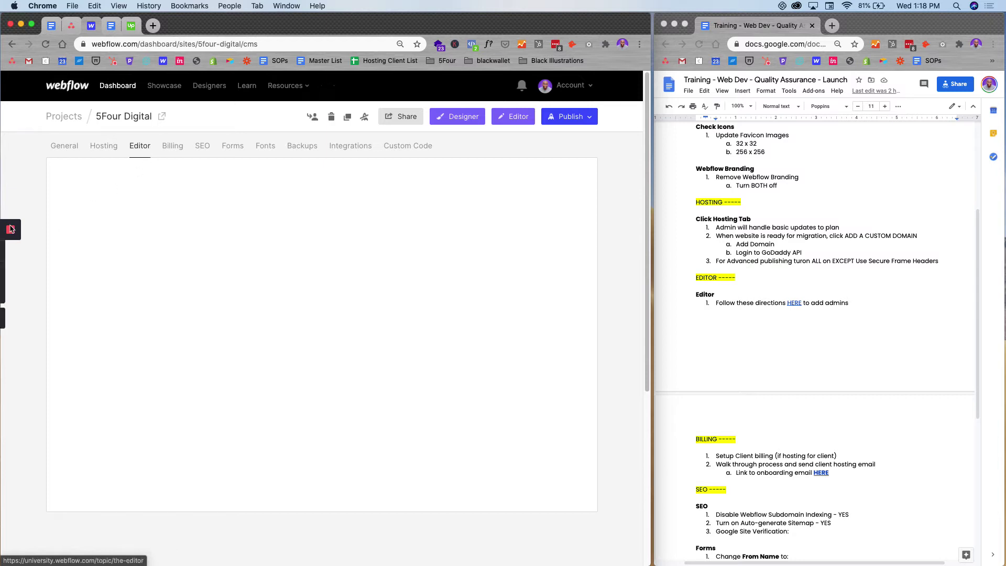
pyautogui.click(11, 272)
pyautogui.click(10, 273)
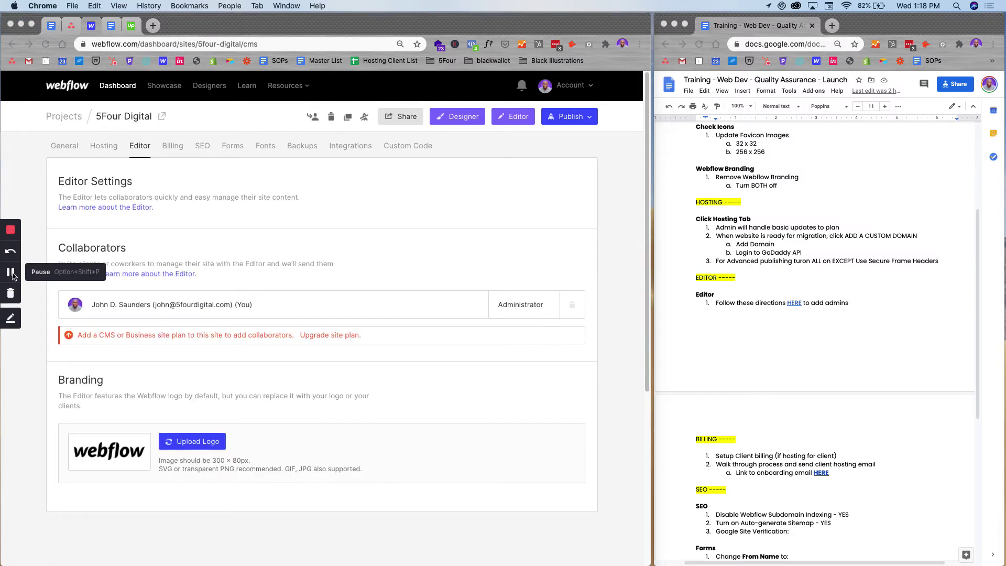
pyautogui.click(436, 226)
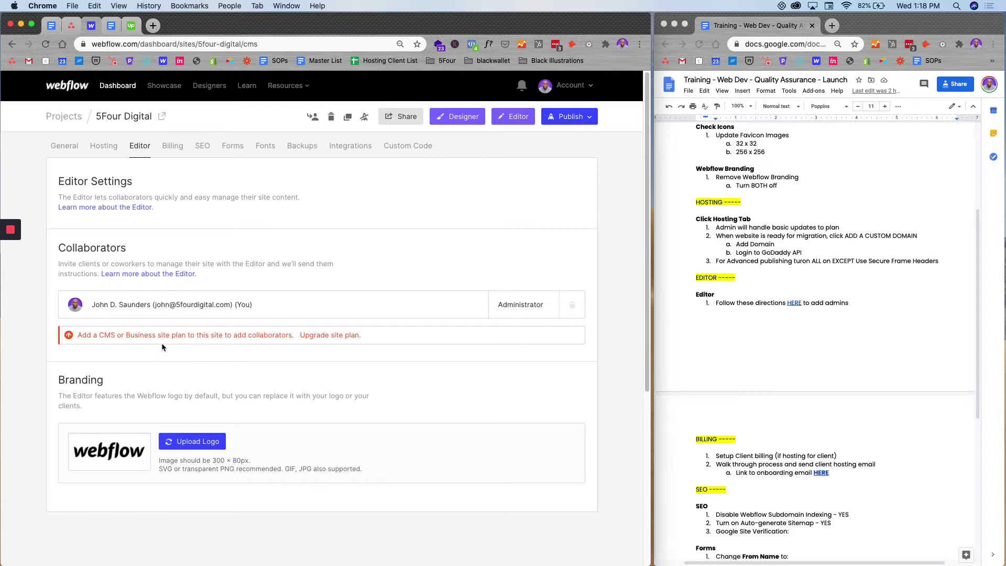
pyautogui.click(770, 361)
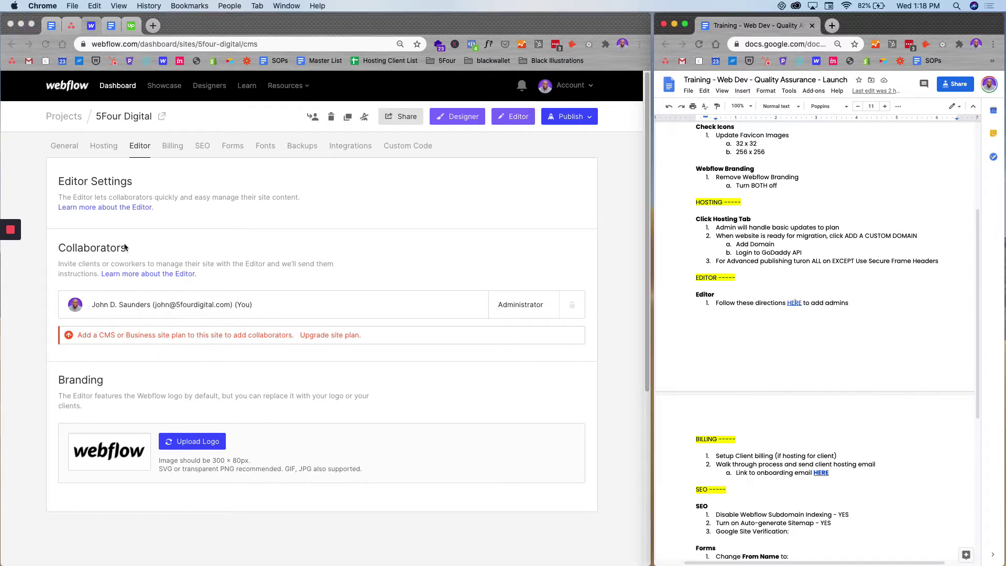
# - Open the Billing tab and start Set up Client Billing
pyautogui.click(172, 146)
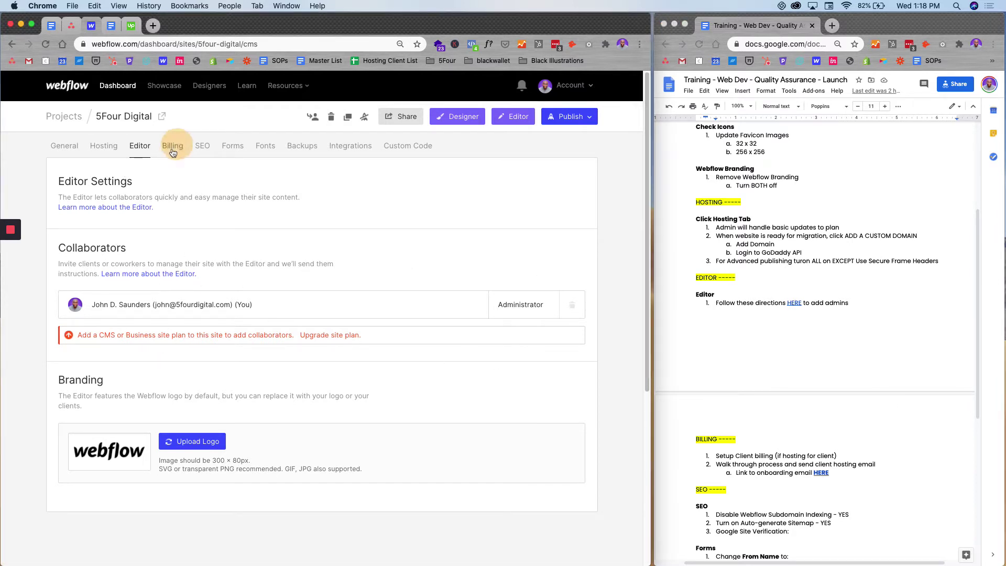
pyautogui.scroll(-3, 854, 474)
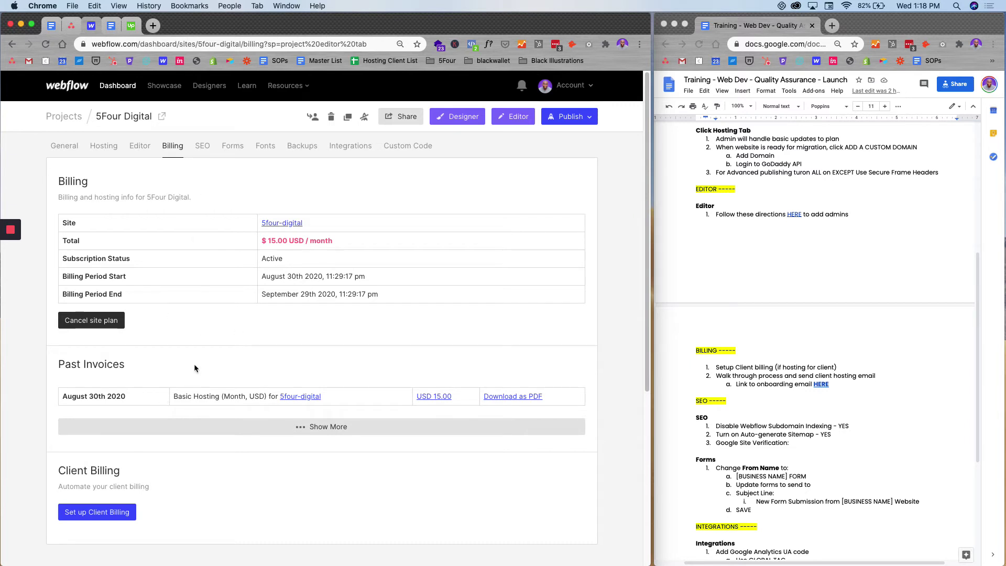
pyautogui.scroll(-1, 198, 374)
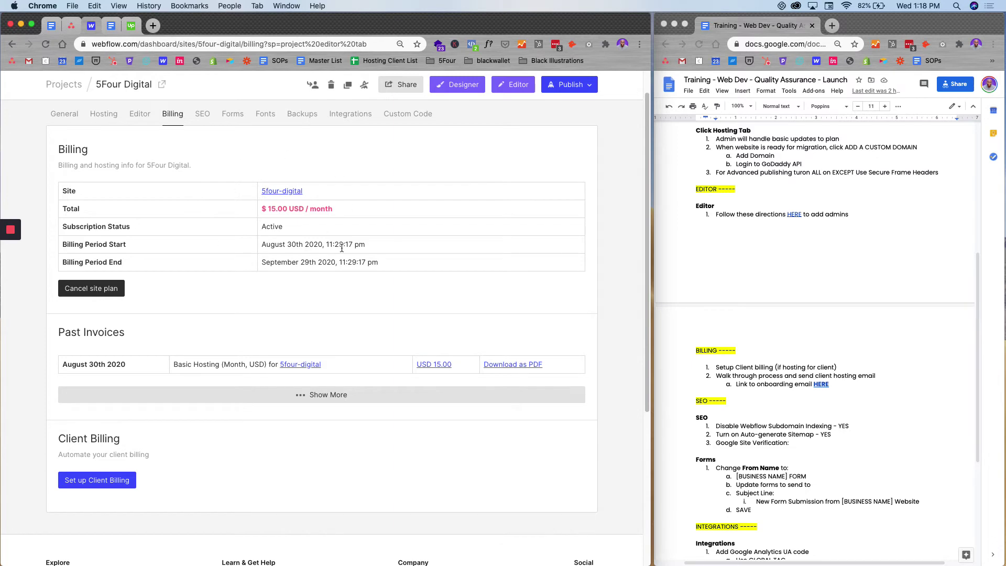
pyautogui.scroll(-2, 226, 377)
pyautogui.click(113, 424)
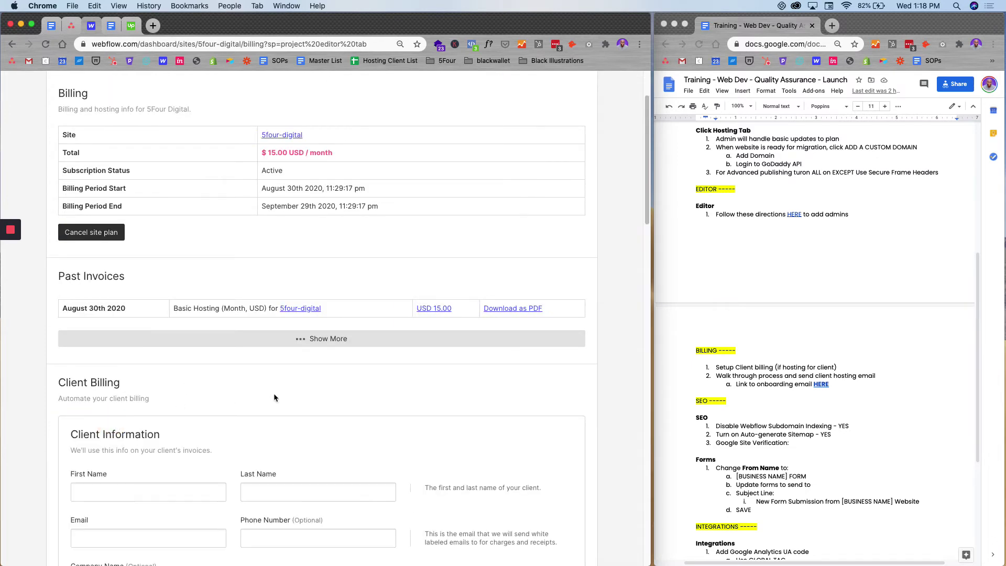
# - Enter a Monthly Profit of 80, giving a $99.00/mo client charge
pyautogui.scroll(-5, 273, 399)
pyautogui.scroll(-11, 294, 440)
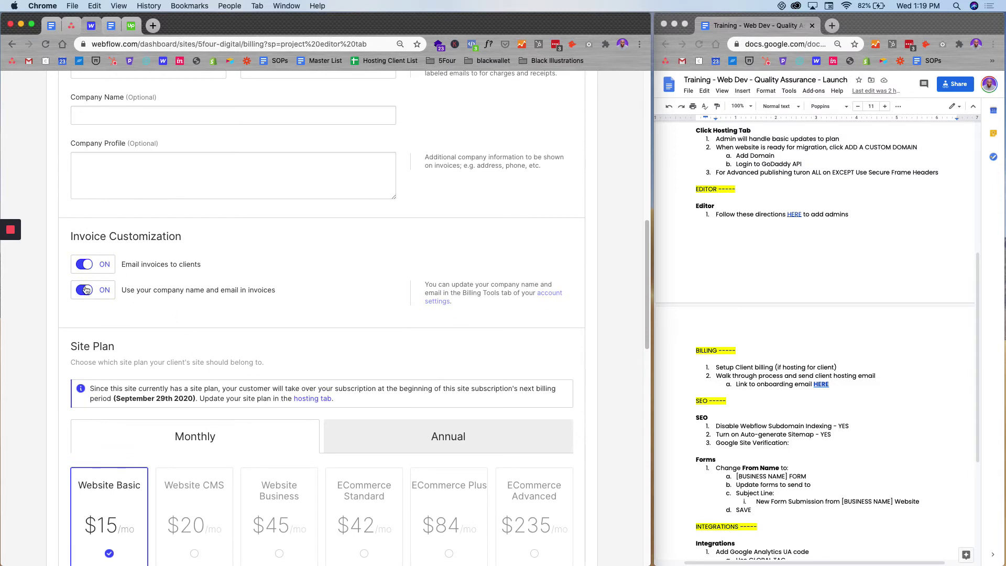
pyautogui.scroll(-5, 149, 381)
pyautogui.scroll(-7, 256, 469)
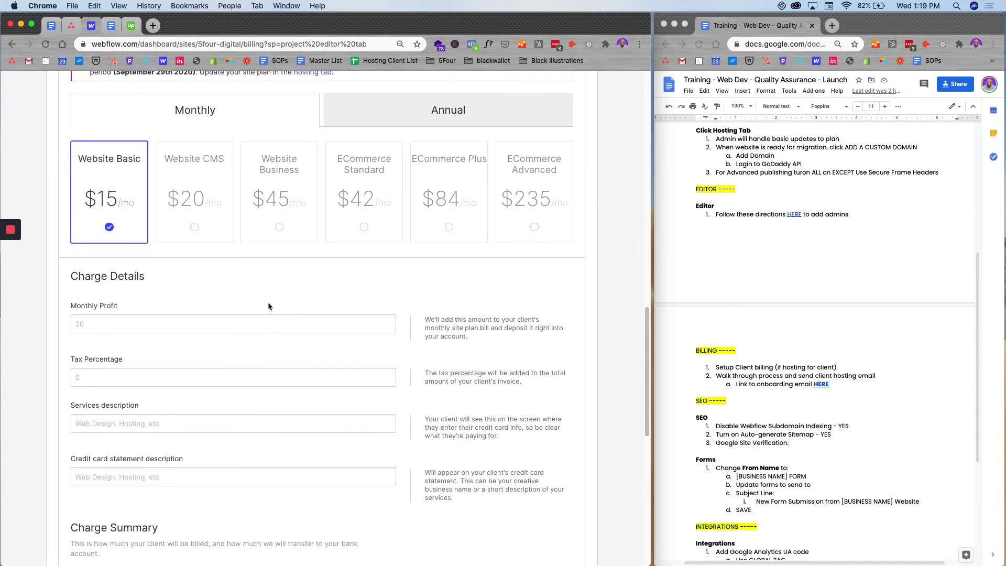
pyautogui.click(216, 324)
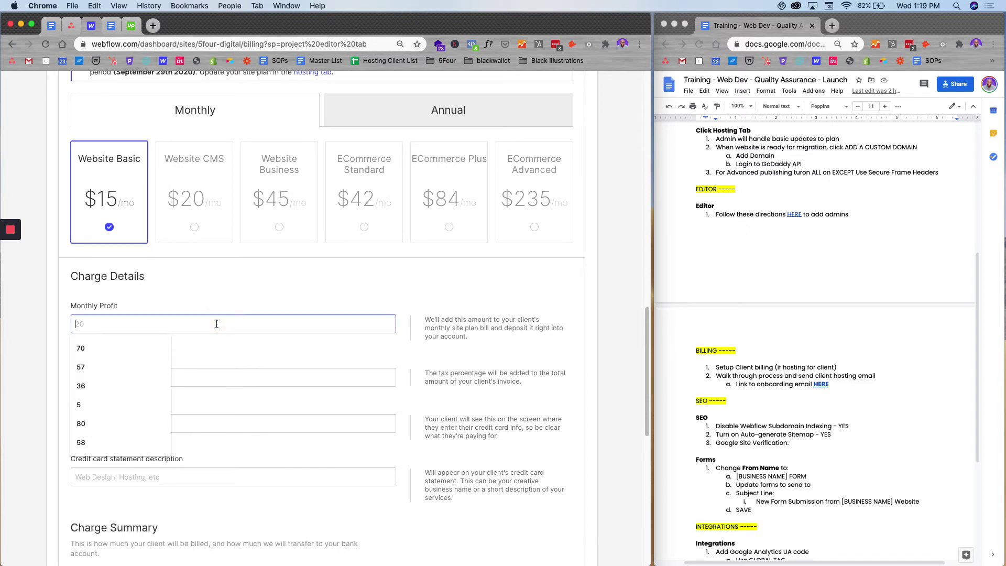
pyautogui.write('80')
pyautogui.press('Tab')
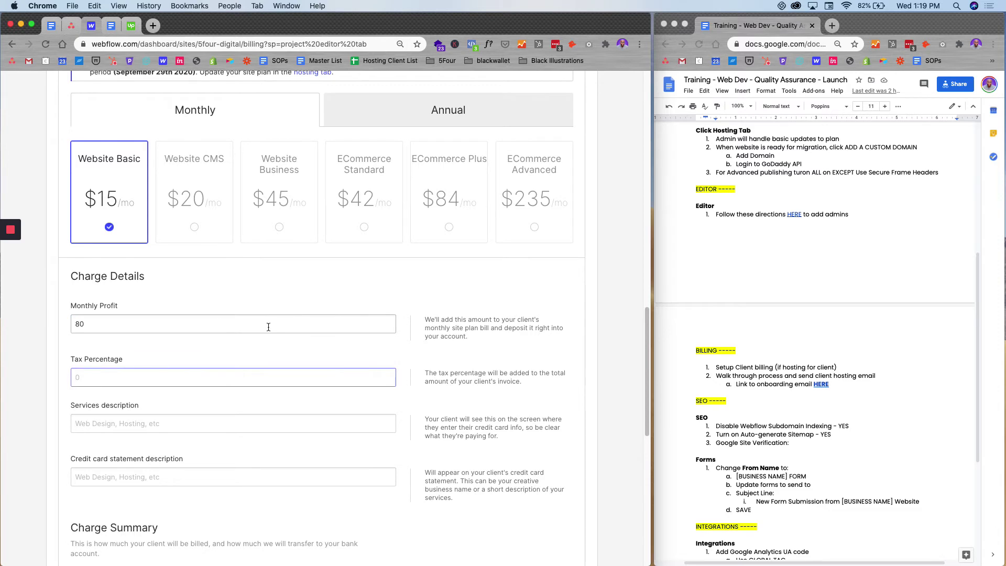
pyautogui.scroll(-10, 270, 326)
pyautogui.scroll(3, 141, 293)
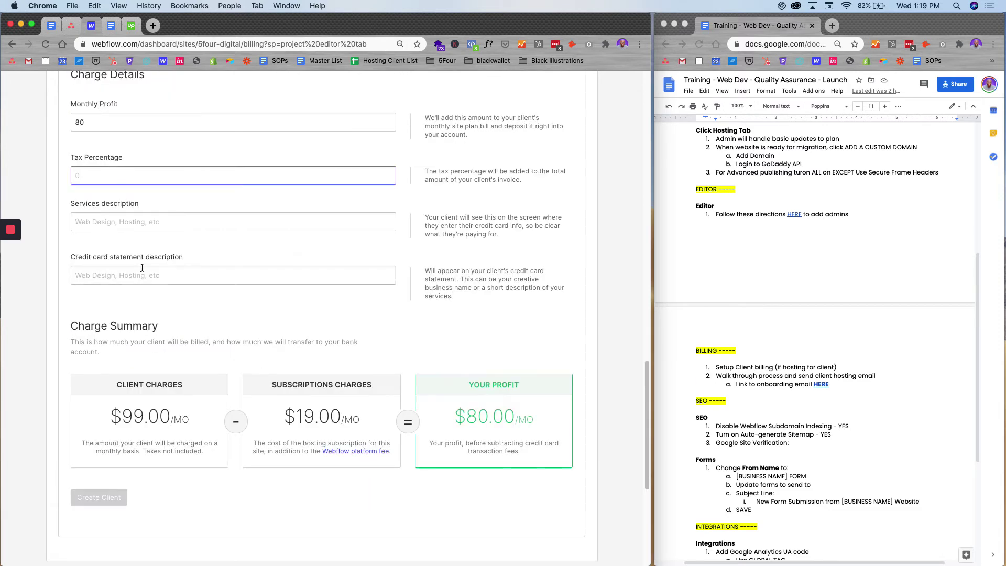
pyautogui.scroll(-1, 189, 497)
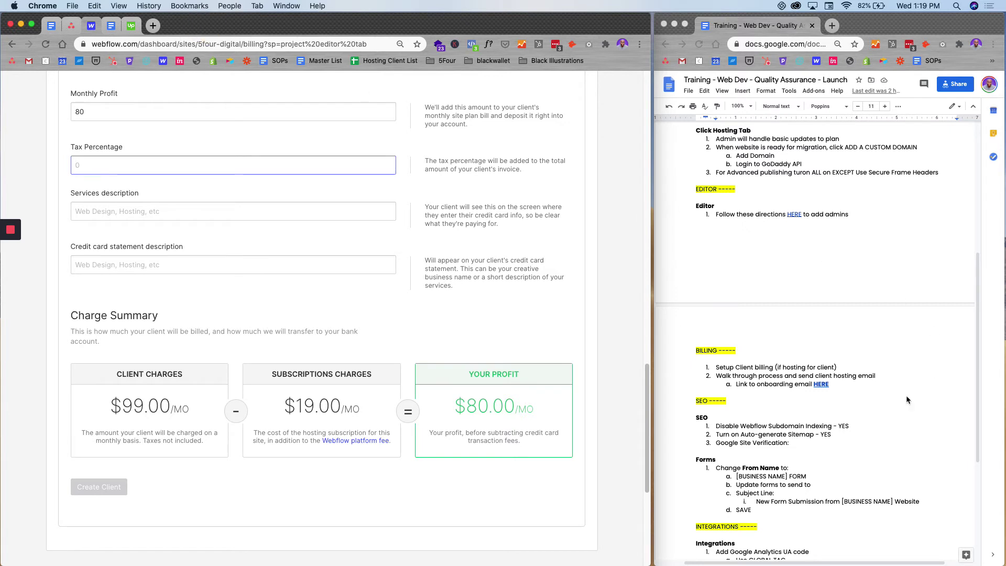
# - Try opening the HERE onboarding link in a new tab; the pasted r3amsystems.com address fails
pyautogui.rightClick(822, 388)
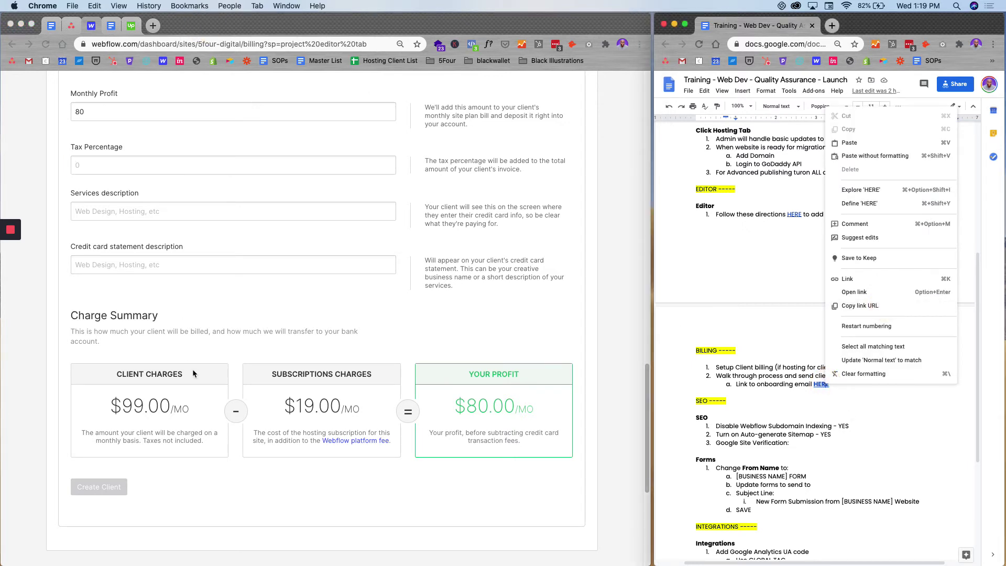
pyautogui.click(277, 305)
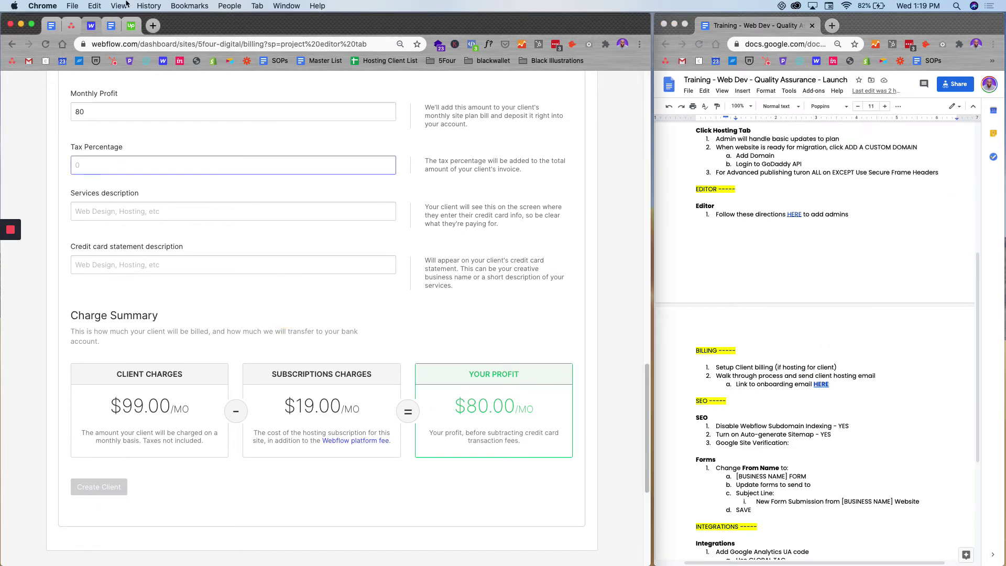
pyautogui.click(152, 26)
pyautogui.write('r3amsystems.com')
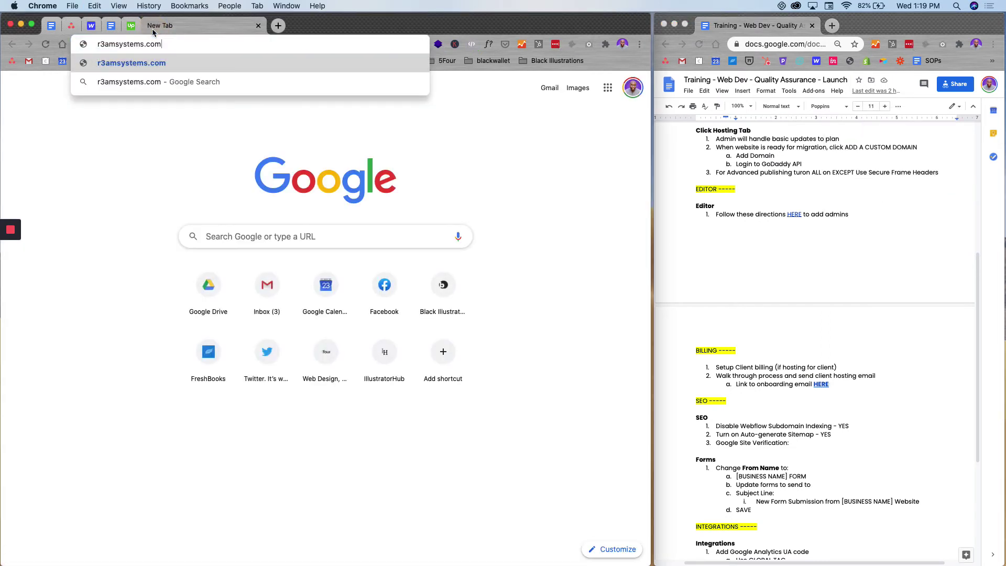
pyautogui.press('Return')
pyautogui.click(259, 26)
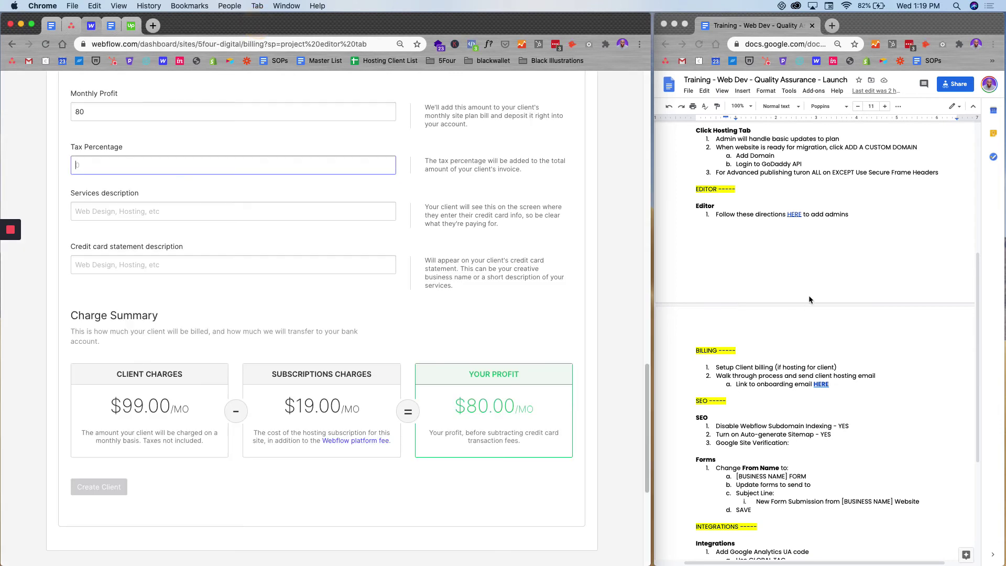
# - Copy the HERE link and open the Welcome to 5Four Hosting email in a new tab
pyautogui.rightClick(820, 384)
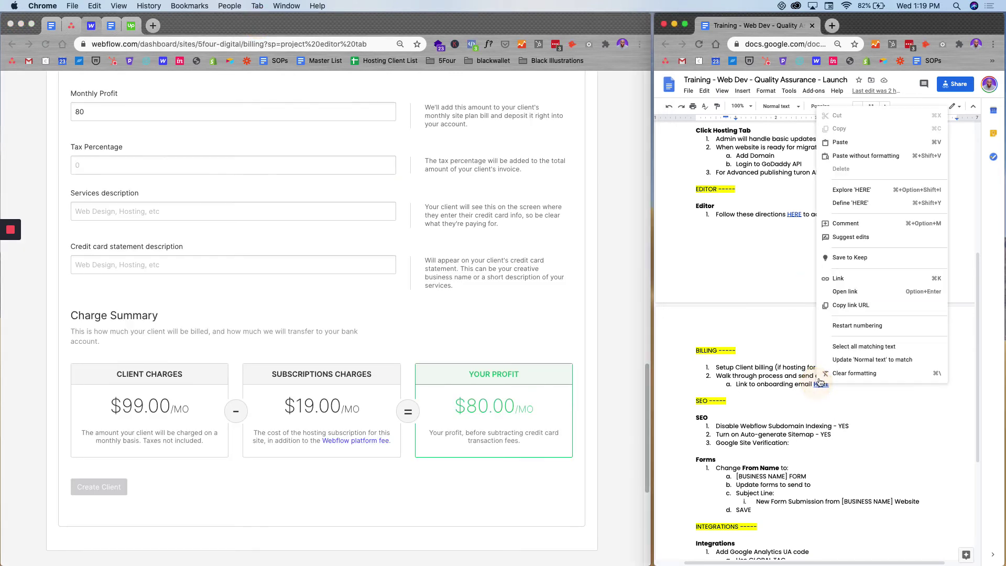
pyautogui.click(844, 305)
pyautogui.click(226, 44)
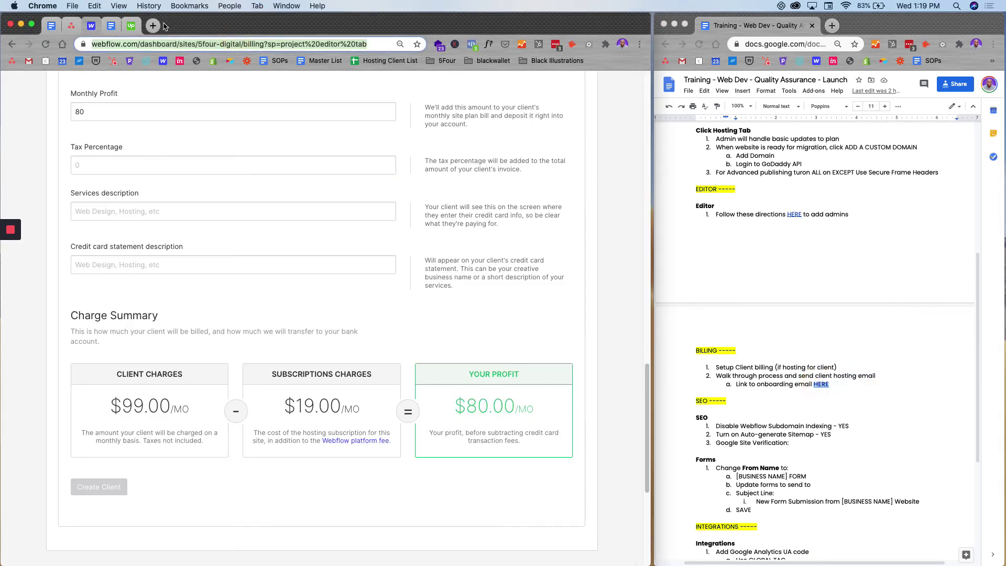
pyautogui.click(153, 26)
pyautogui.press('Return')
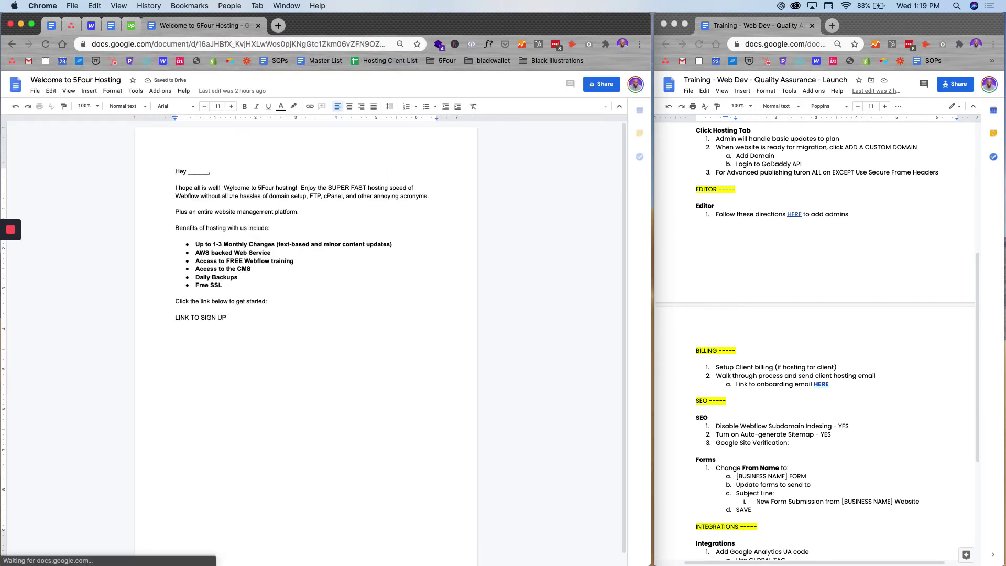
pyautogui.moveTo(227, 318); pyautogui.dragTo(176, 312)
# - Compare the onboarding email with the Webflow billing page, then open the SEO settings
pyautogui.click(89, 25)
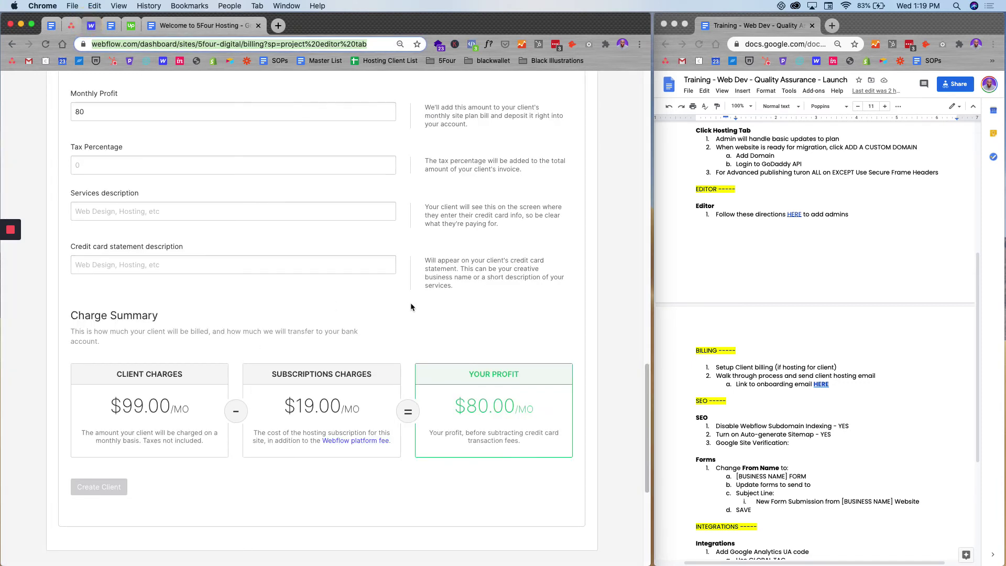
pyautogui.click(167, 25)
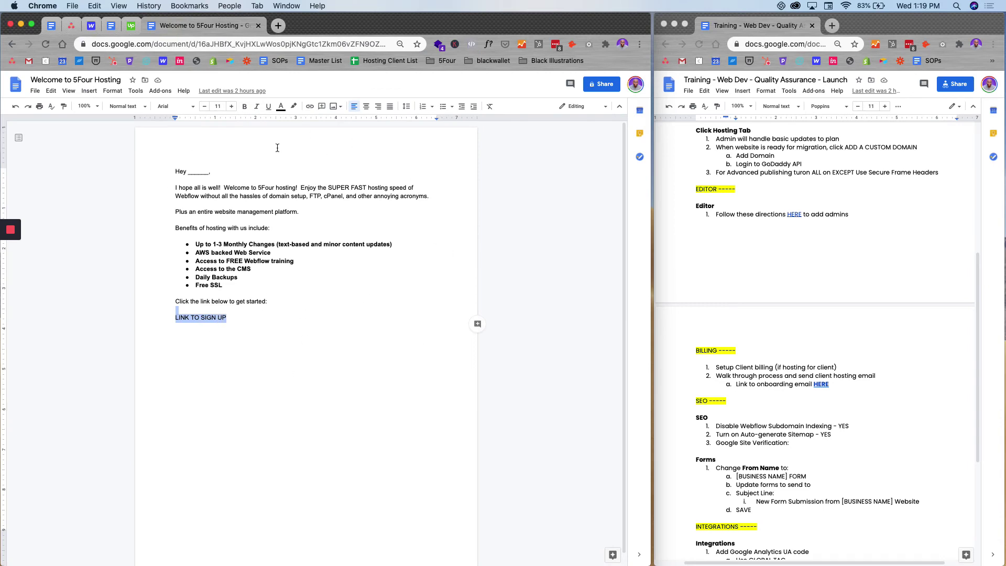
pyautogui.click(89, 24)
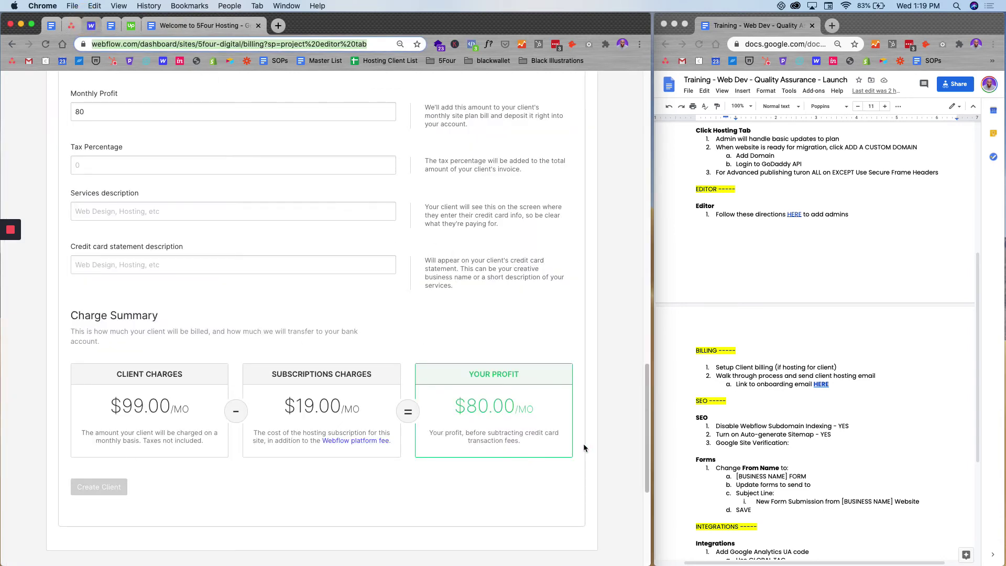
pyautogui.scroll(10, 362, 320)
pyautogui.scroll(5, 315, 252)
pyautogui.click(202, 145)
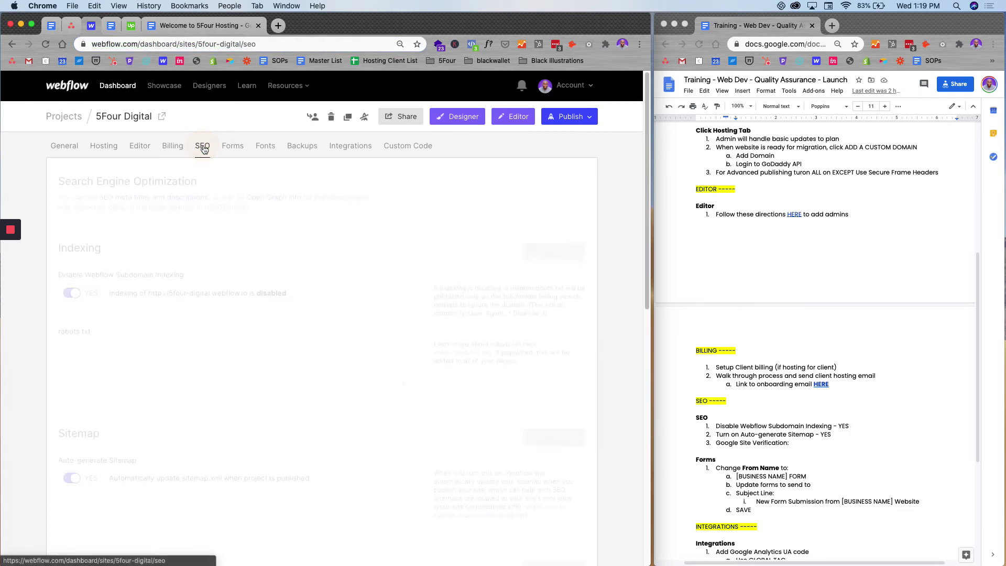
# - Scroll through the SEO settings to check them against the checklist
pyautogui.scroll(-3, 839, 461)
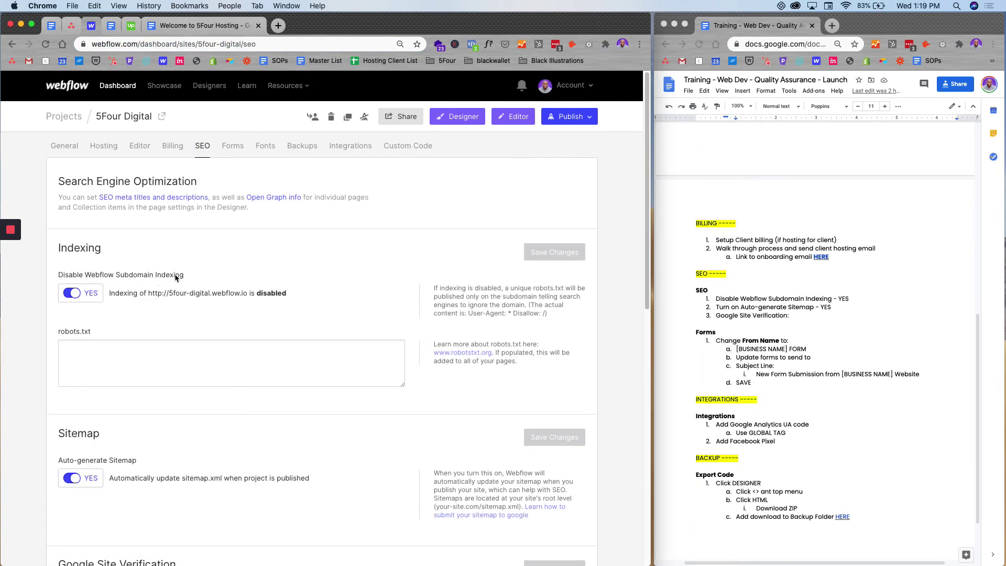
pyautogui.scroll(-5, 208, 329)
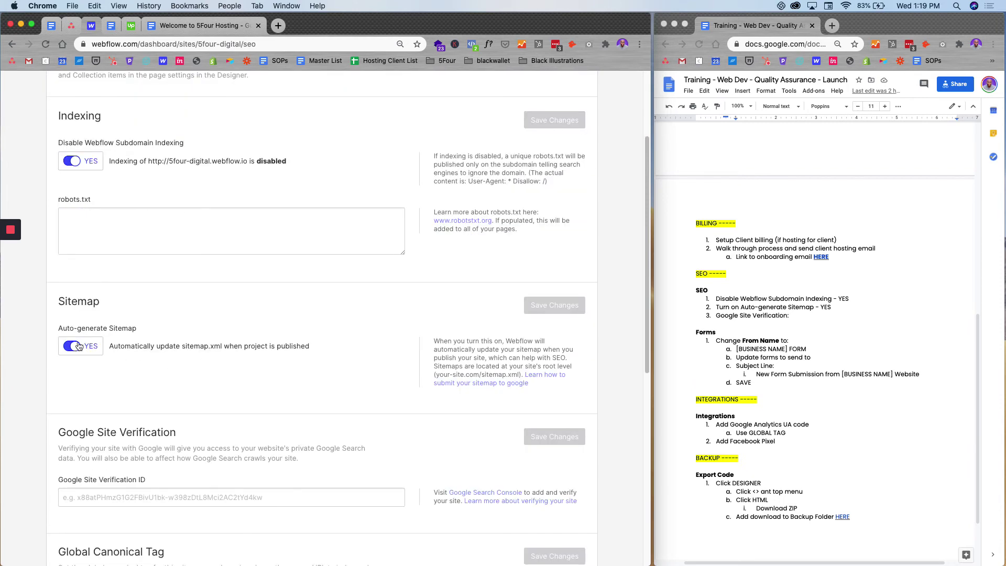
pyautogui.scroll(-8, 78, 346)
pyautogui.scroll(12, 418, 342)
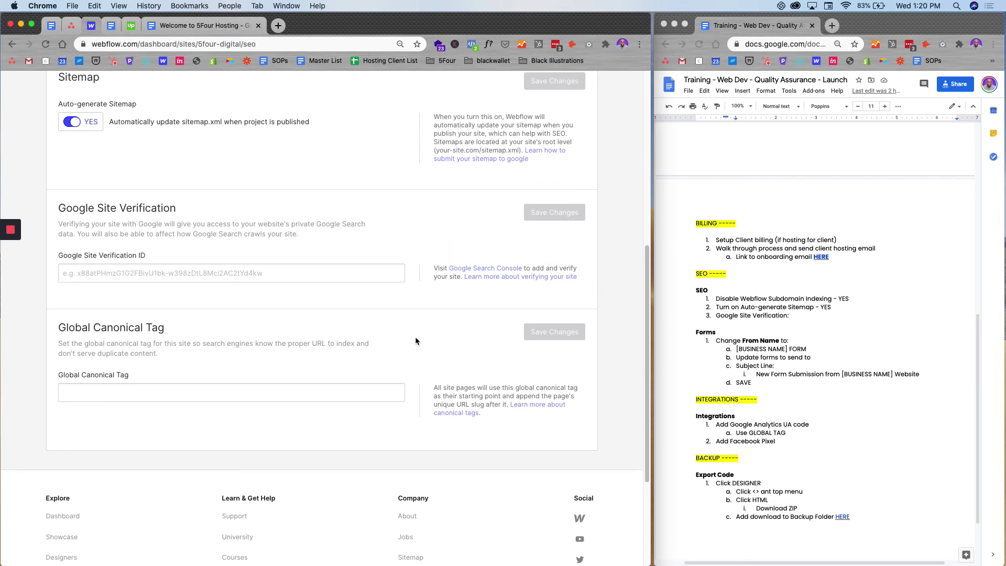
# - Inspect the Forms notification recipient field, then view the Fonts and automatic Backups tabs
pyautogui.click(233, 146)
pyautogui.scroll(-3, 760, 416)
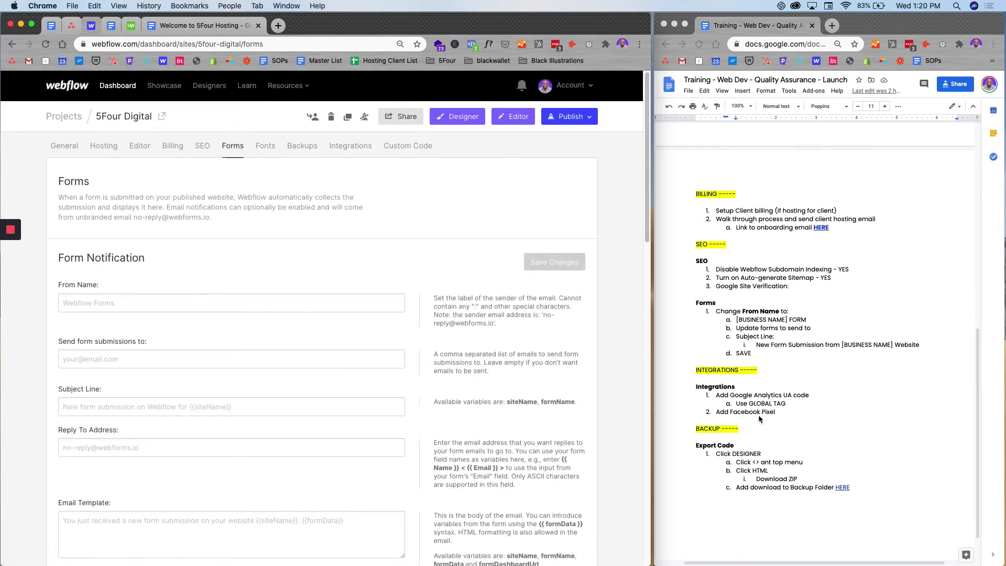
pyautogui.scroll(-3, 267, 287)
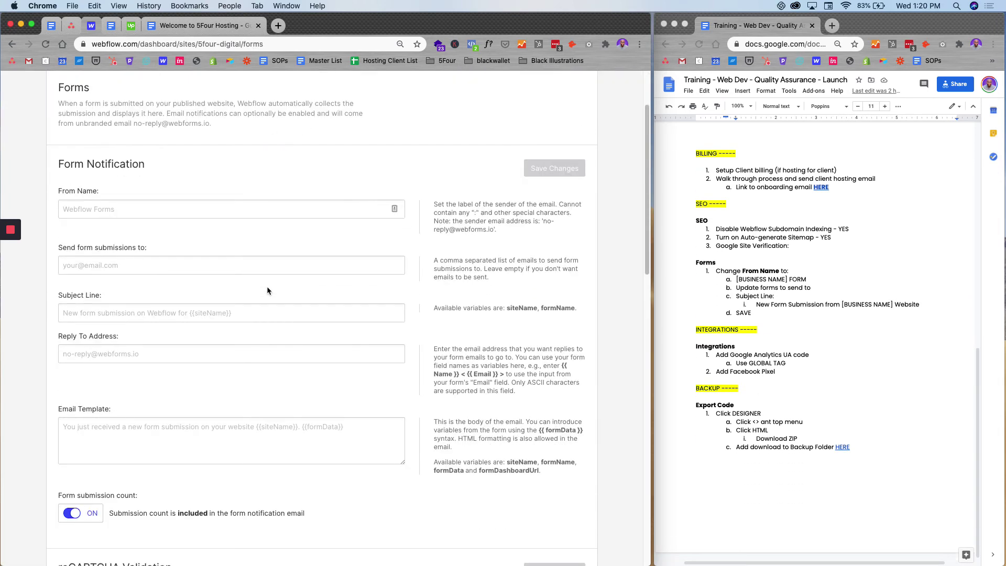
pyautogui.click(844, 423)
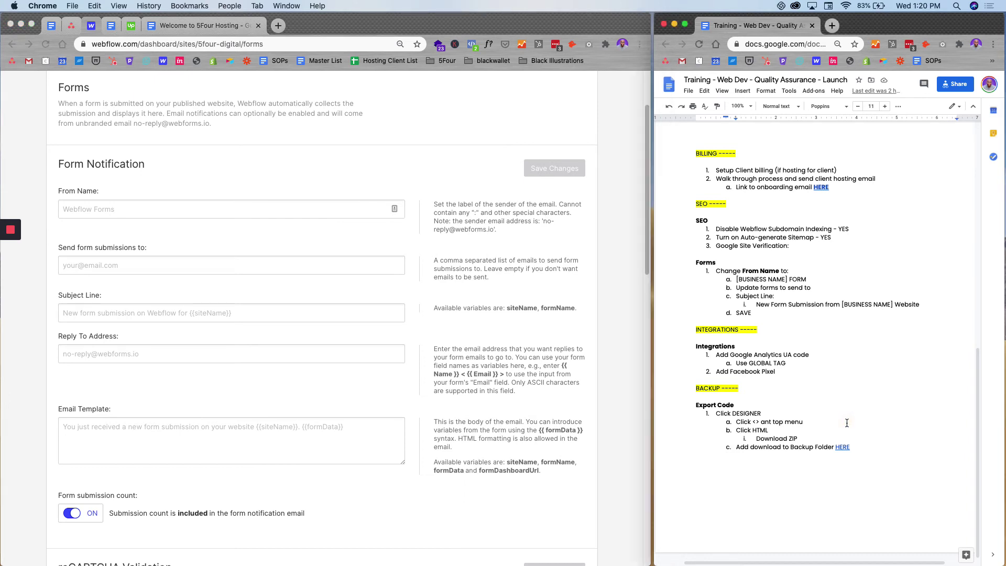
pyautogui.click(145, 264)
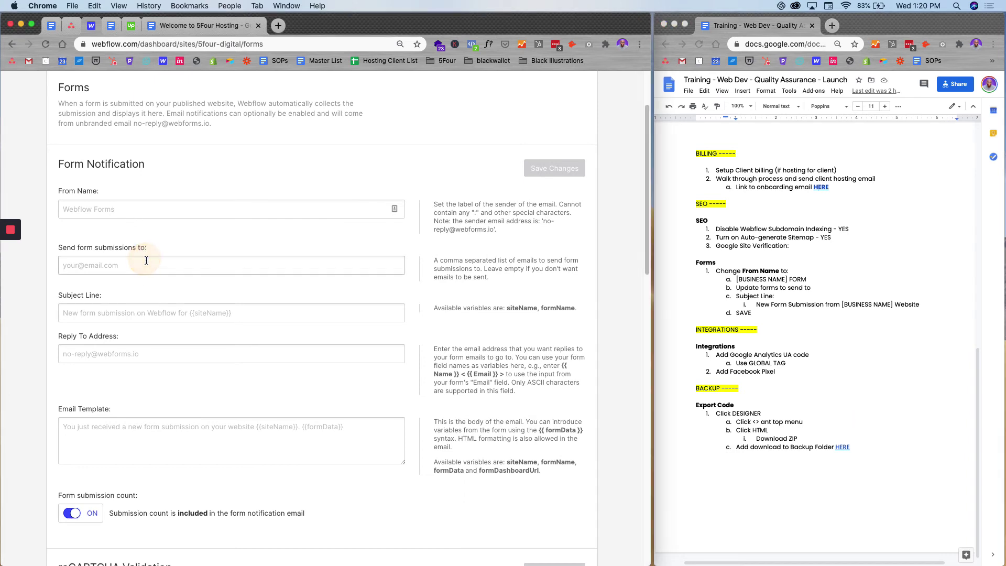
pyautogui.scroll(3, 341, 311)
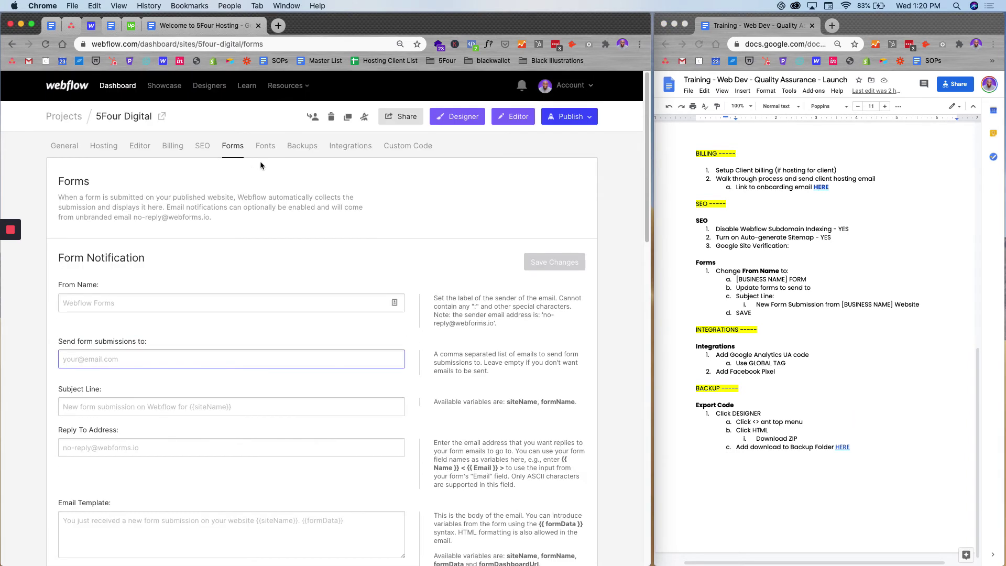
pyautogui.click(265, 146)
pyautogui.click(312, 150)
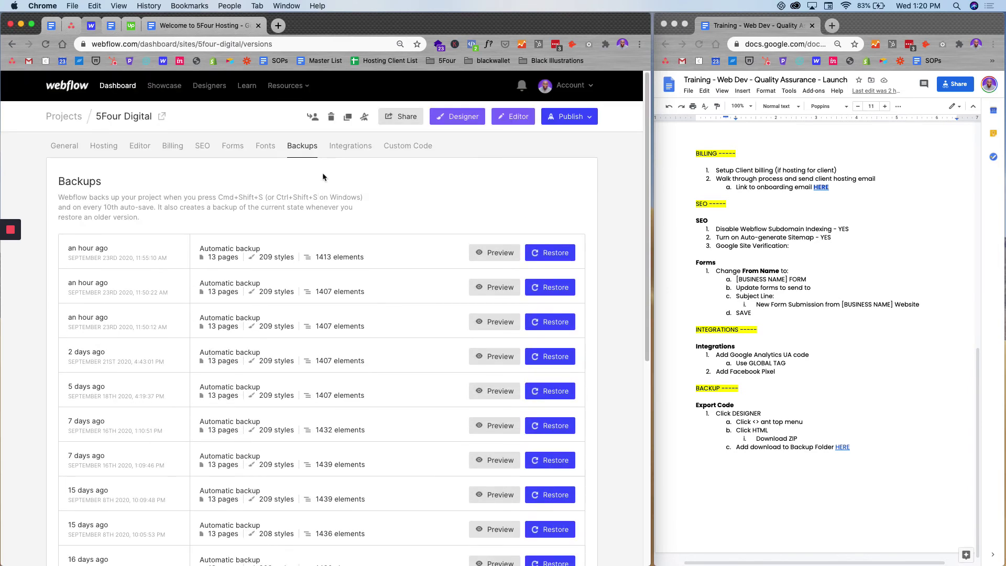
# - In Integrations, verify the Google Analytics tracking ID and Facebook pixel ID
pyautogui.click(343, 152)
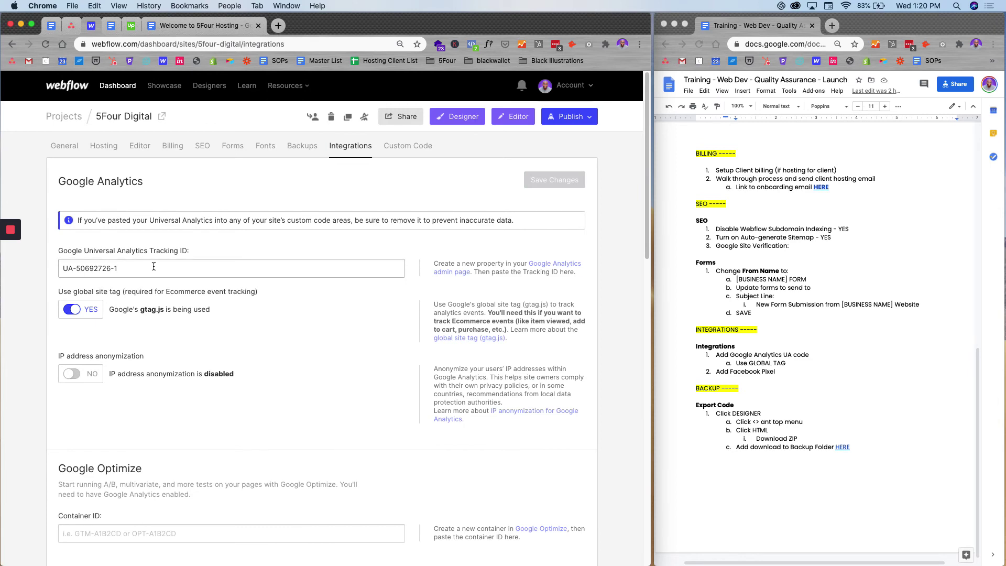
pyautogui.moveTo(153, 267); pyautogui.dragTo(33, 260)
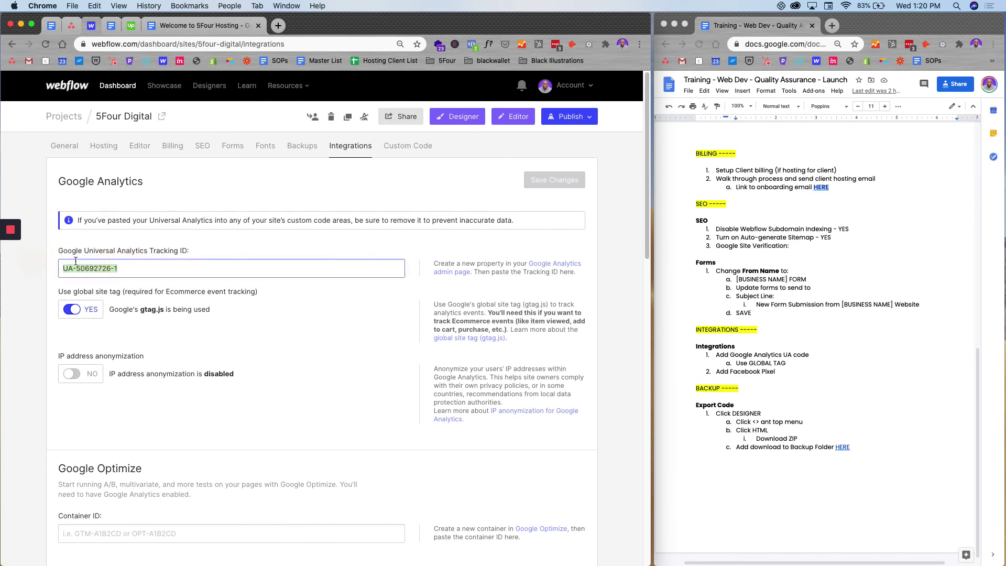
pyautogui.scroll(-6, 178, 293)
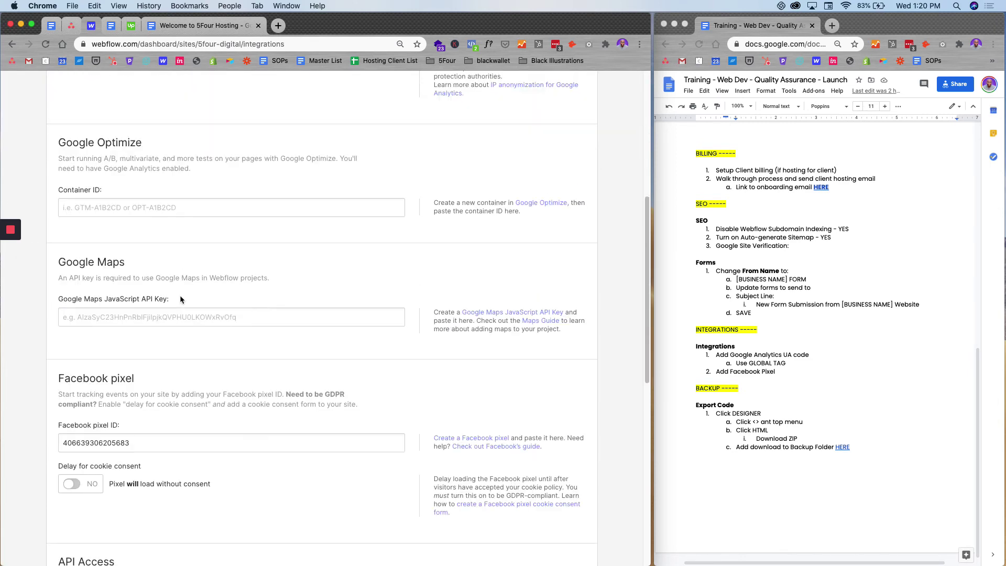
pyautogui.moveTo(154, 444); pyautogui.dragTo(34, 421)
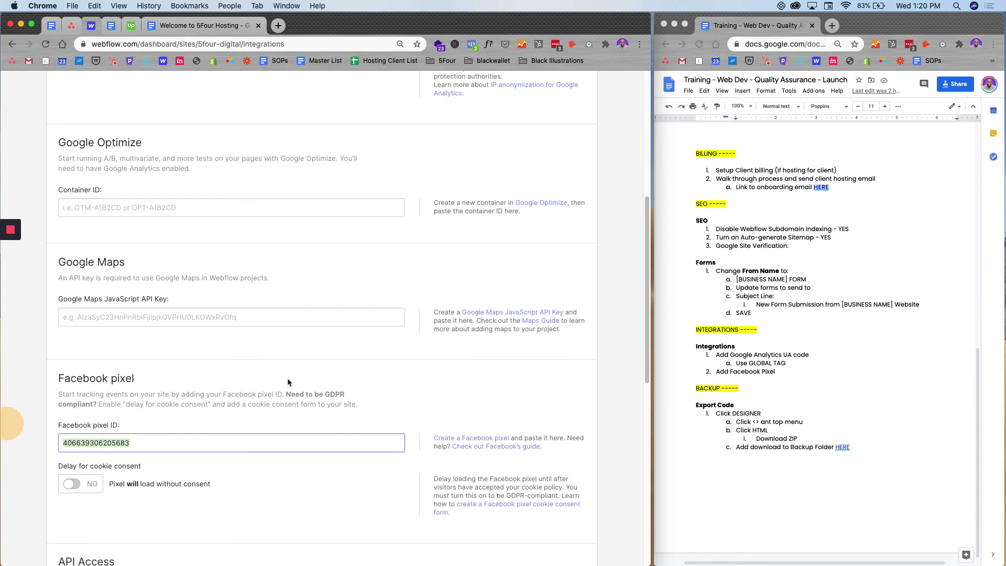
pyautogui.scroll(6, 288, 383)
# - Check the Custom Code head code, then open the site in the Designer
pyautogui.click(414, 147)
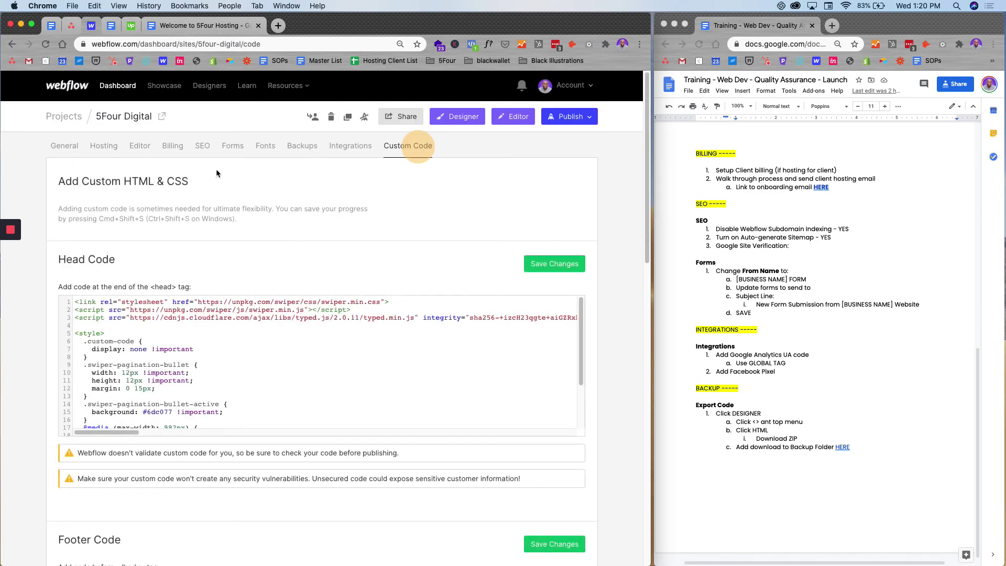
pyautogui.click(464, 121)
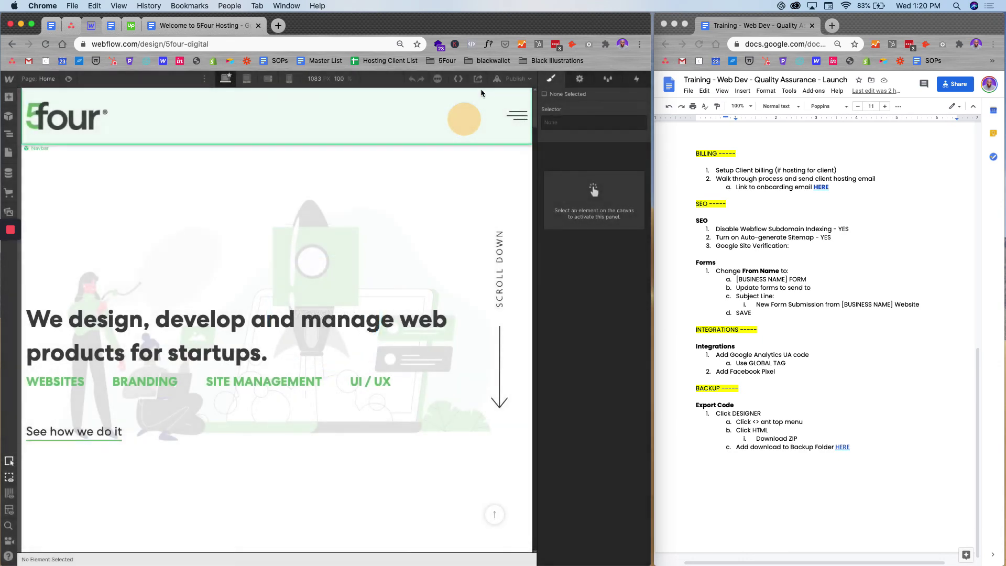
pyautogui.click(478, 80)
# - Open the Designer's Export Code dialog and start preparing the site's ZIP
pyautogui.click(459, 79)
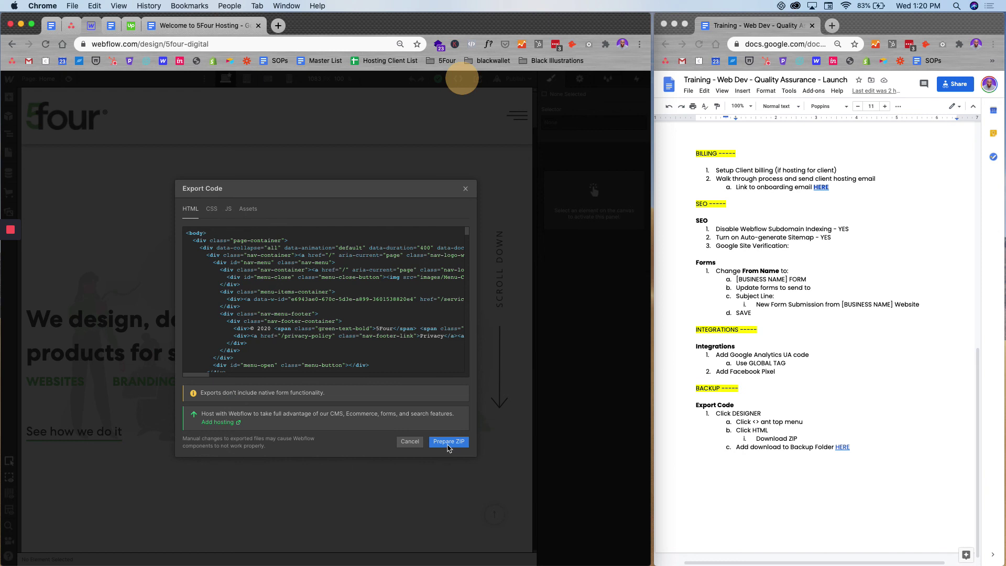
pyautogui.click(448, 442)
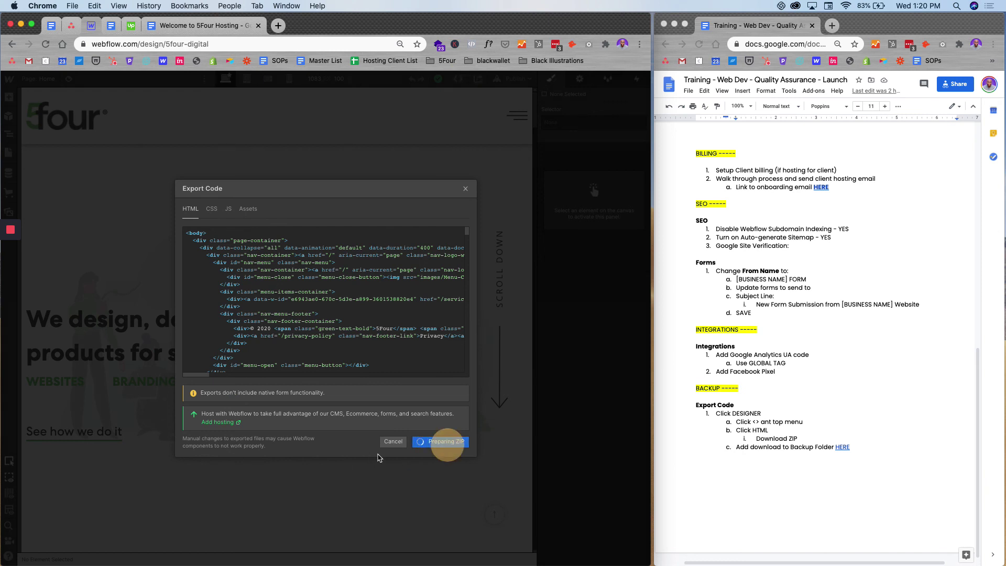